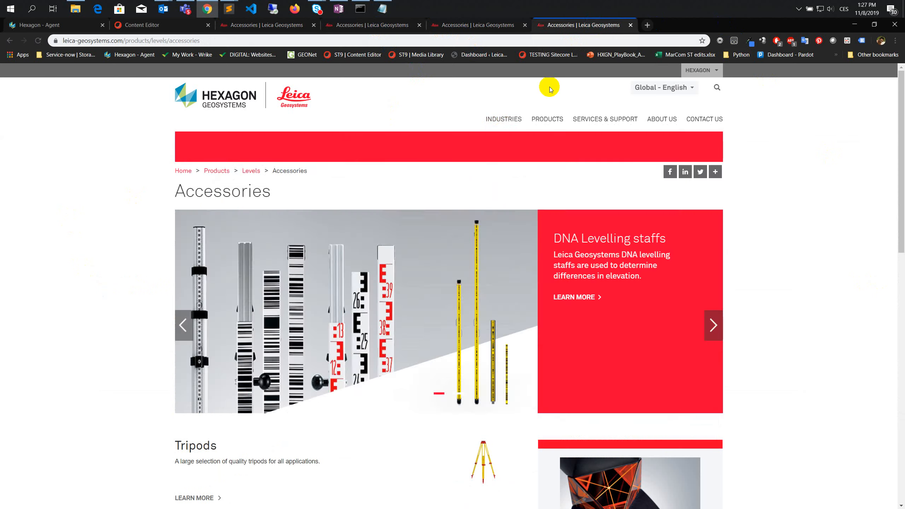
# - Open the Tripods page from the Levels accessories page in a separate tab, view it and close it
pyautogui.scroll(-5, 76, 275)
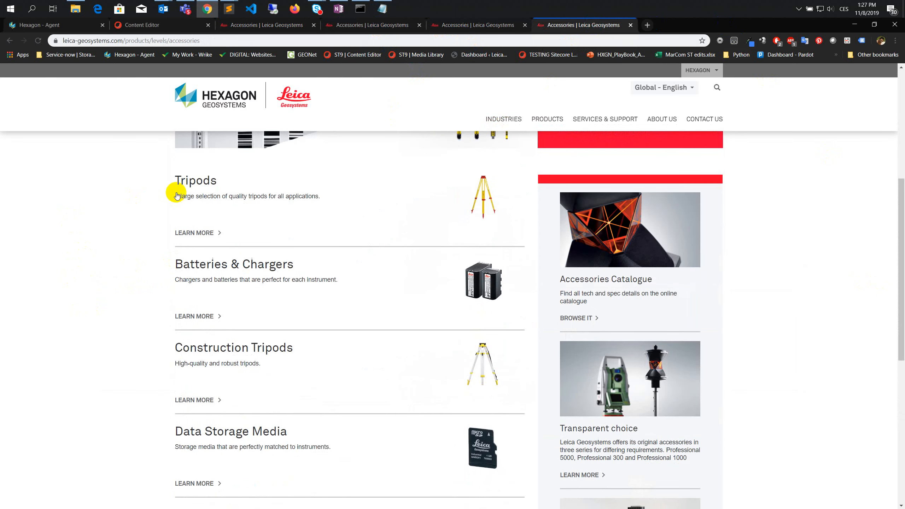
pyautogui.keyDown('ctrl'); pyautogui.click(185, 184); pyautogui.keyUp('ctrl')
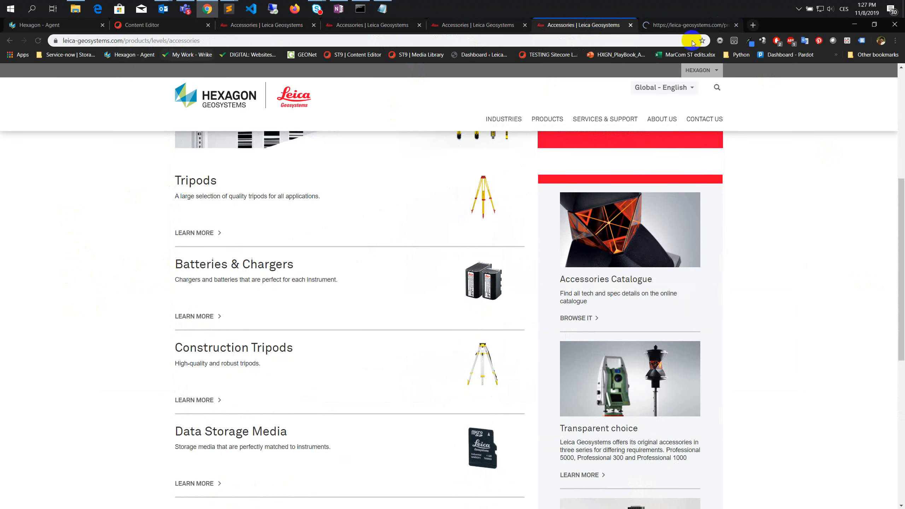
pyautogui.click(681, 24)
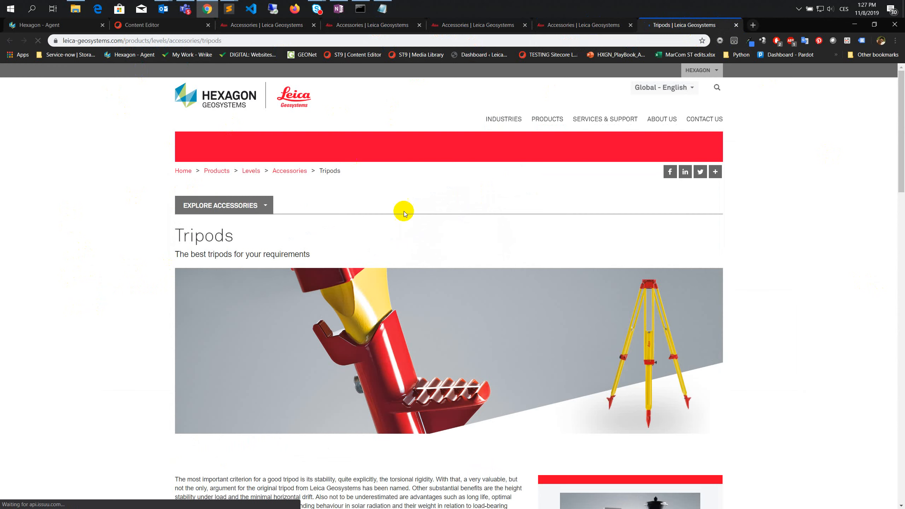
pyautogui.click(737, 25)
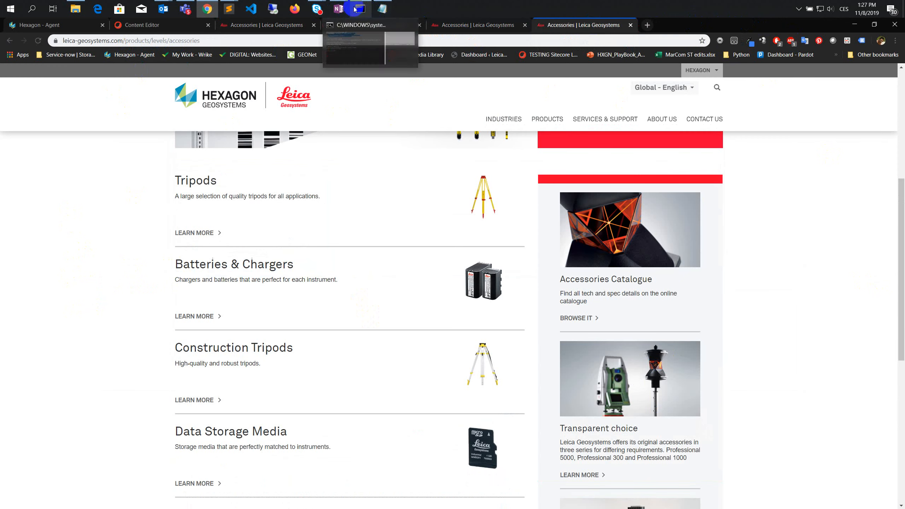
# - Check the accessories URL list in Notepad, and view the subitems of Total Stations Accessories in the Sitecore Content Editor
pyautogui.click(379, 11)
pyautogui.click(272, 303)
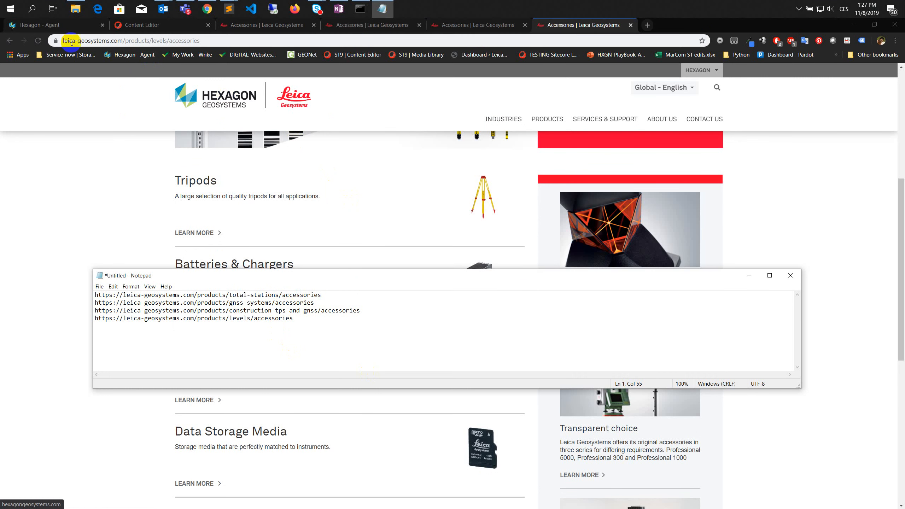
pyautogui.click(145, 25)
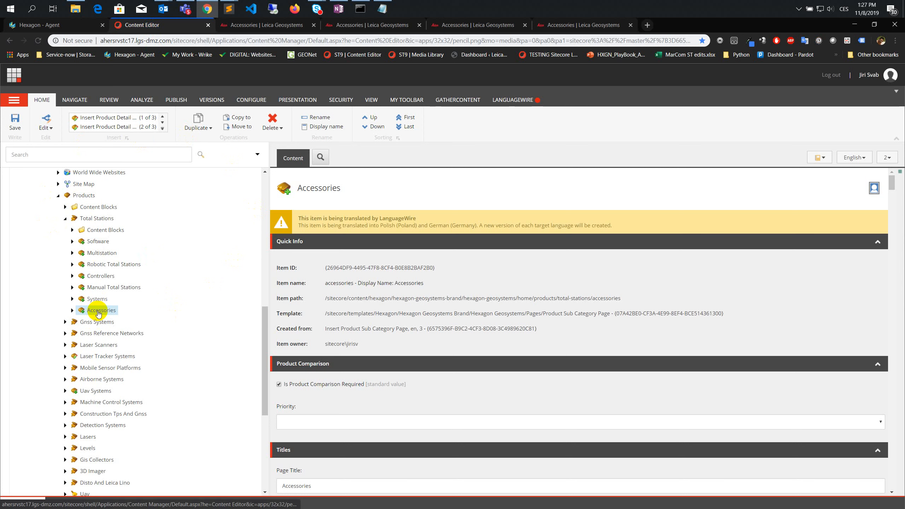
pyautogui.click(73, 310)
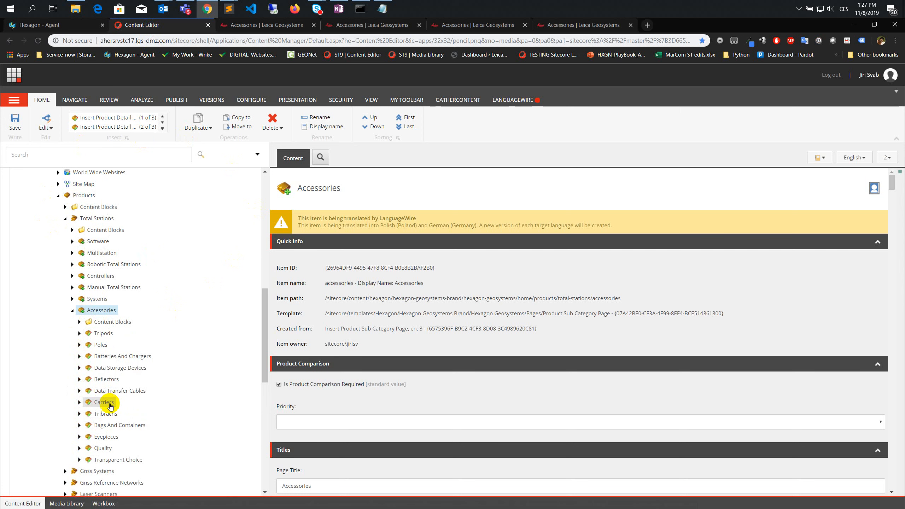
pyautogui.click(72, 311)
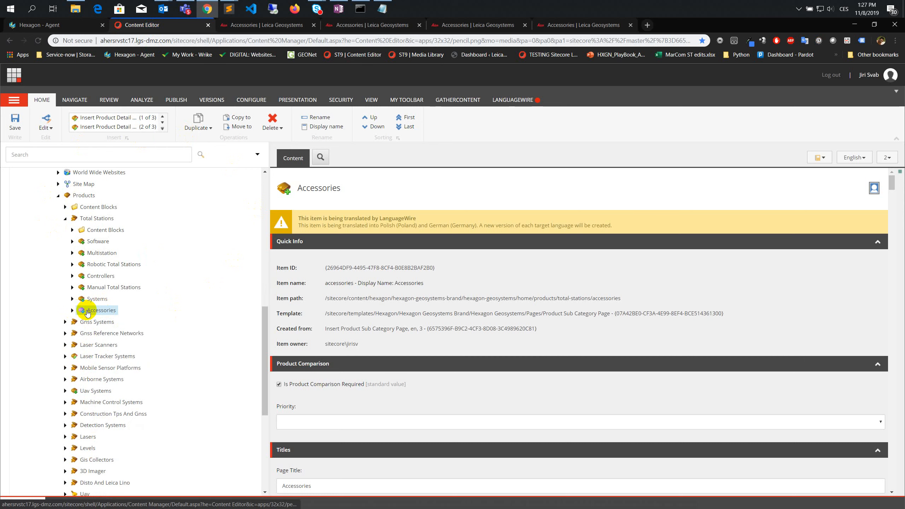
# - Add the Total Stations Accessories item including its subitems to the LanguageWire translation basket, reviewing the selected items
pyautogui.rightClick(89, 312)
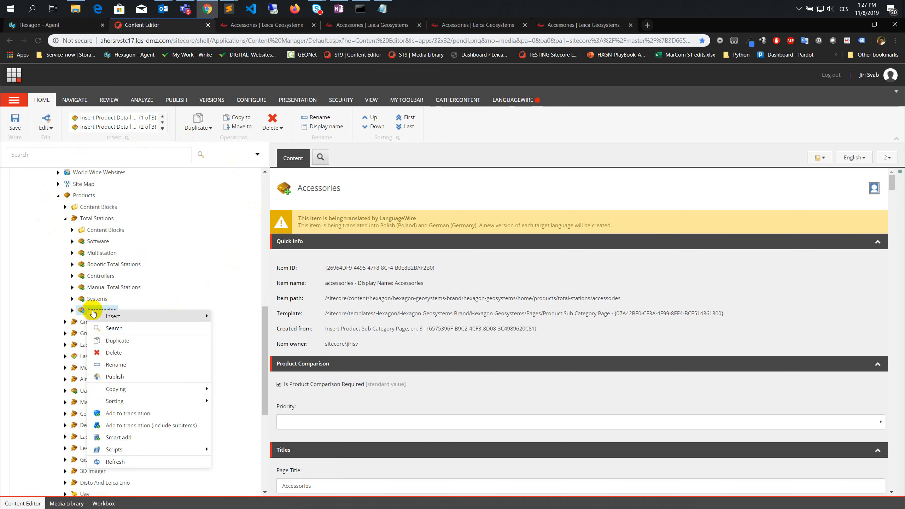
pyautogui.click(130, 428)
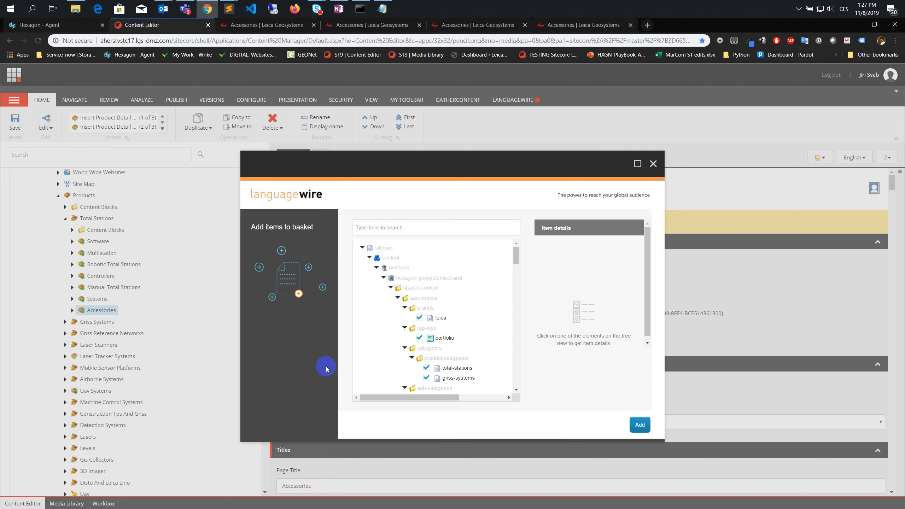
pyautogui.scroll(-5, 415, 297)
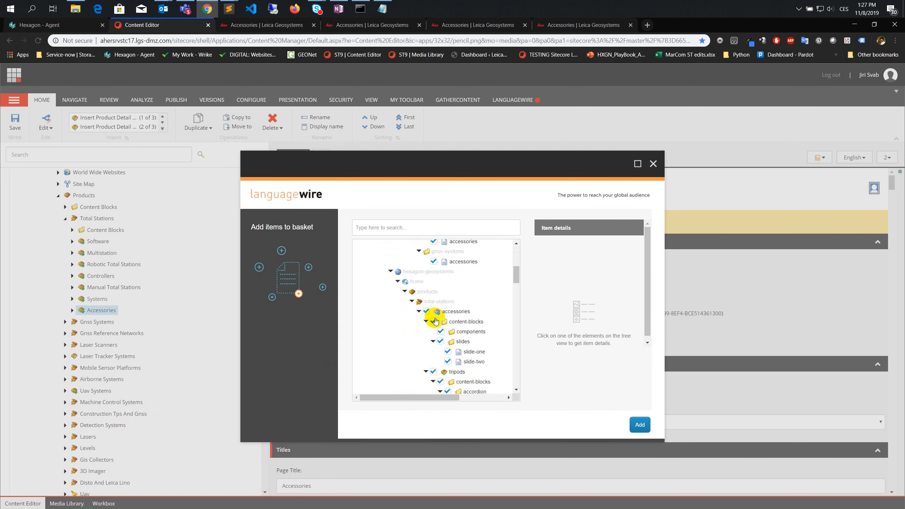
pyautogui.scroll(-8, 430, 319)
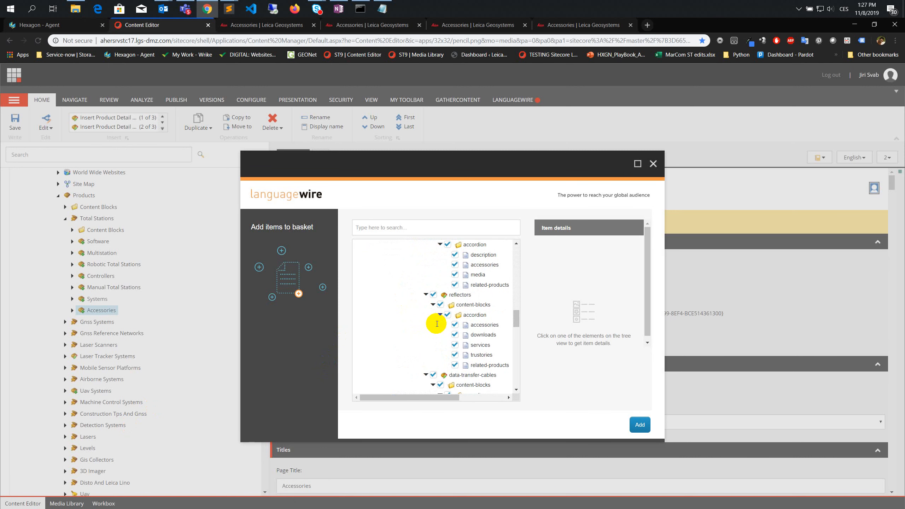
pyautogui.scroll(-6, 433, 330)
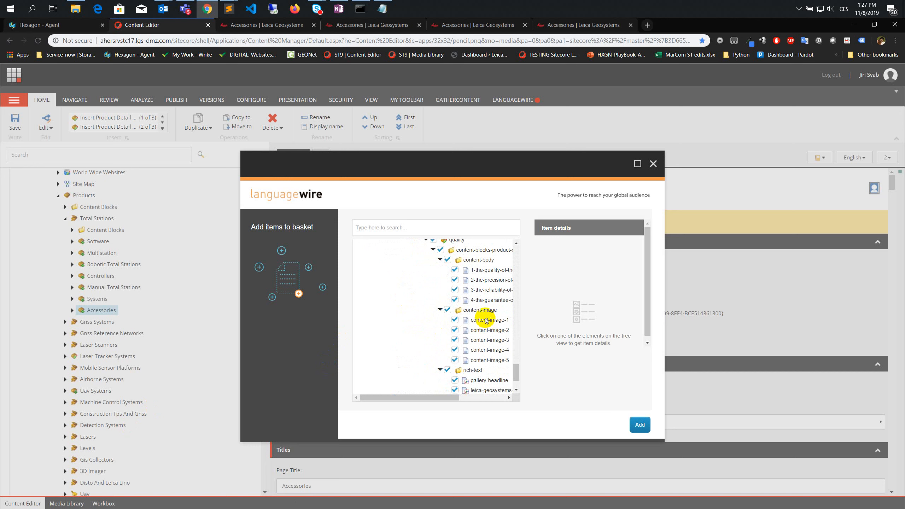
pyautogui.scroll(-2, 487, 348)
pyautogui.scroll(2, 487, 348)
pyautogui.scroll(5, 459, 349)
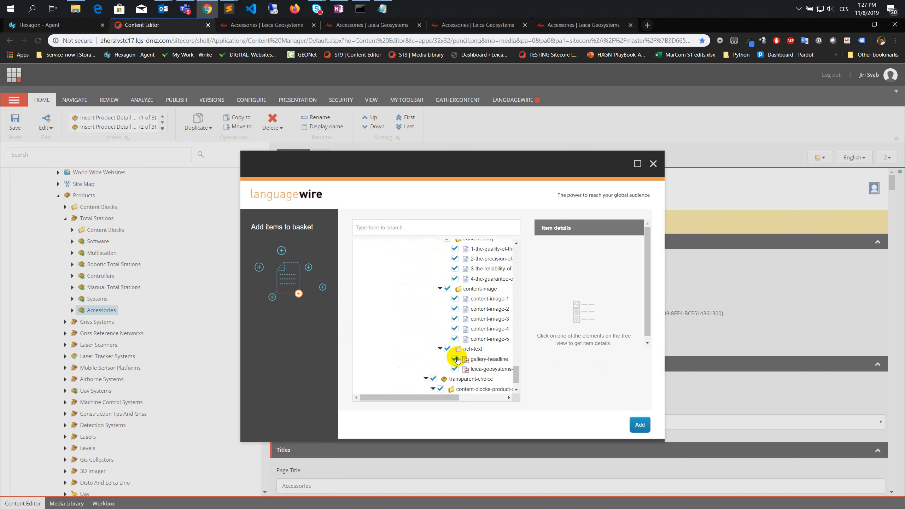
pyautogui.scroll(6, 470, 353)
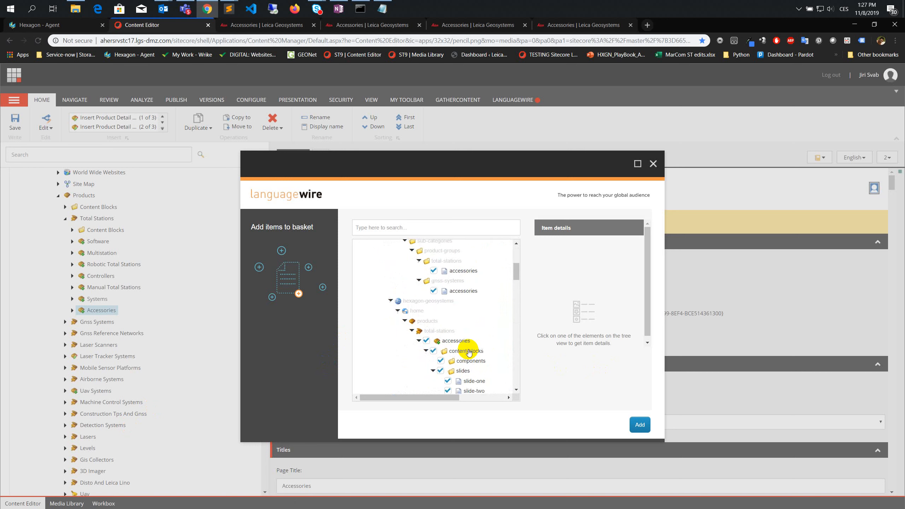
pyautogui.scroll(-4, 441, 317)
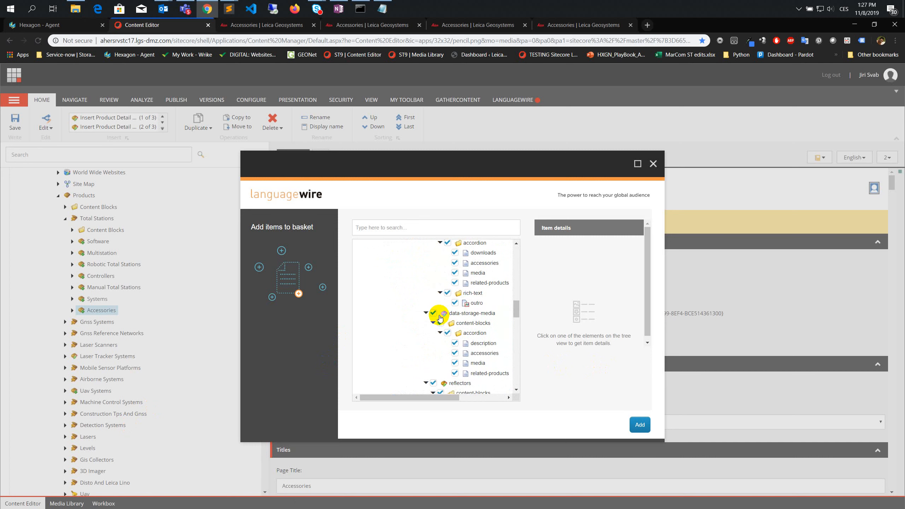
pyautogui.scroll(-8, 440, 317)
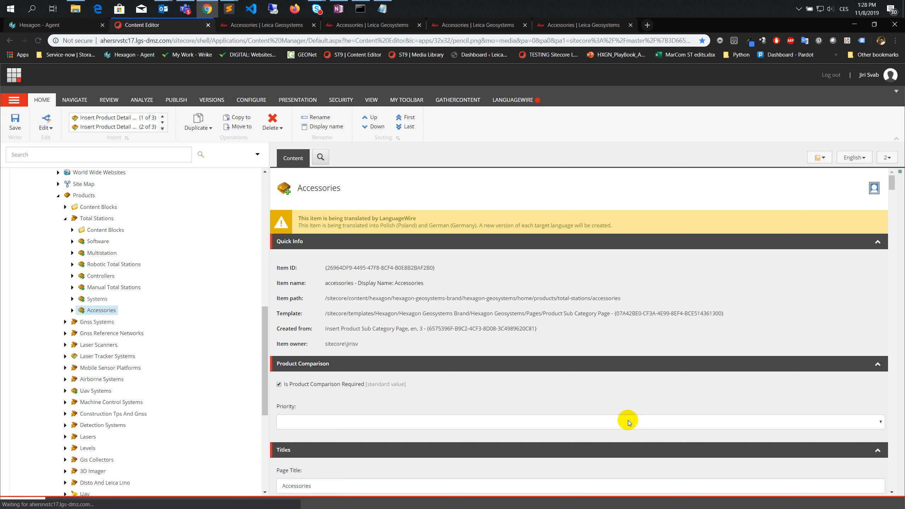
# - Check the gnss-systems URL in Notepad and add the Gnss Systems Accessories item including subitems to the translation basket
pyautogui.click(66, 321)
pyautogui.click(390, 8)
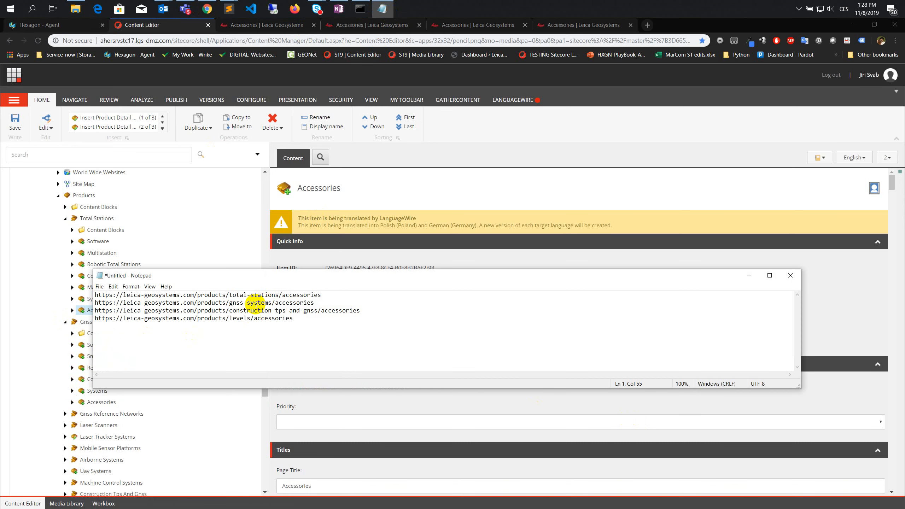
pyautogui.moveTo(275, 302); pyautogui.dragTo(303, 302)
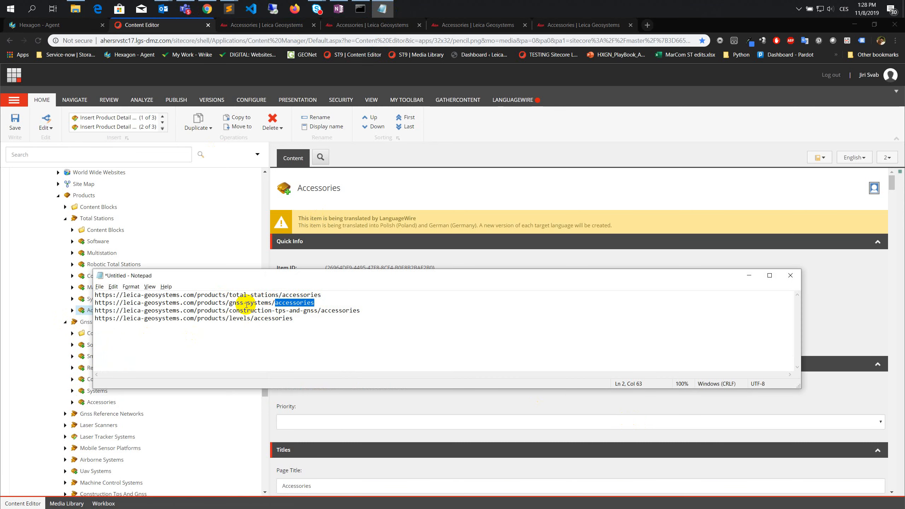
pyautogui.click(39, 328)
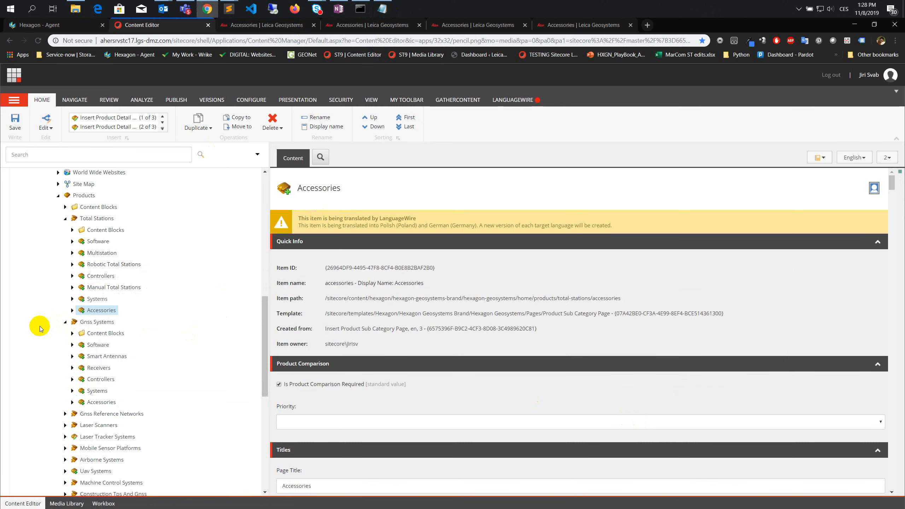
pyautogui.click(102, 403)
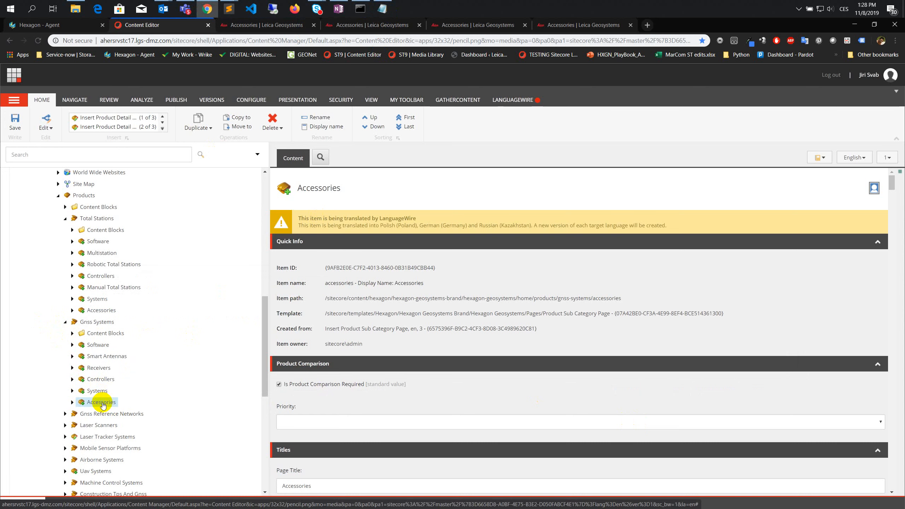
pyautogui.rightClick(102, 405)
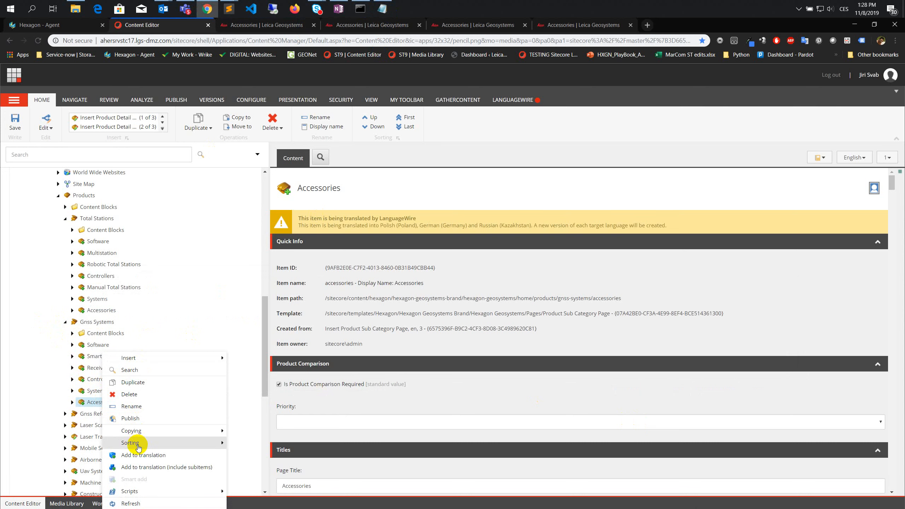
pyautogui.click(143, 470)
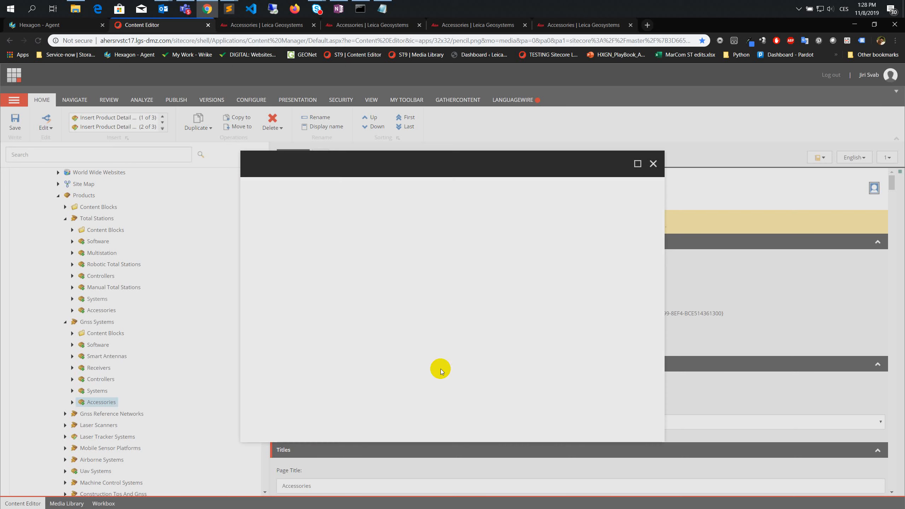
pyautogui.click(640, 426)
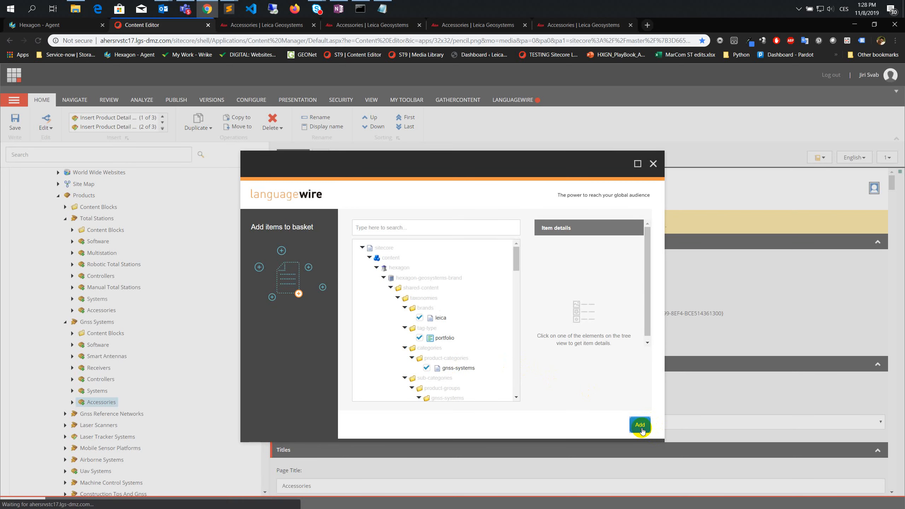
# - Add the Accessories item under Construction Tps And Gnss, including its subitems, to the LanguageWire translation basket
pyautogui.hotkey('alt', 'Tab')
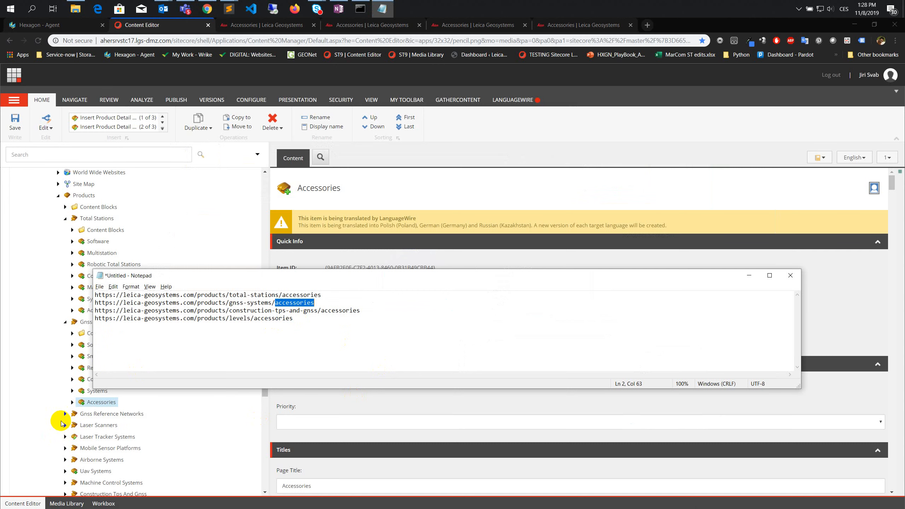
pyautogui.scroll(-1, 61, 424)
pyautogui.click(66, 452)
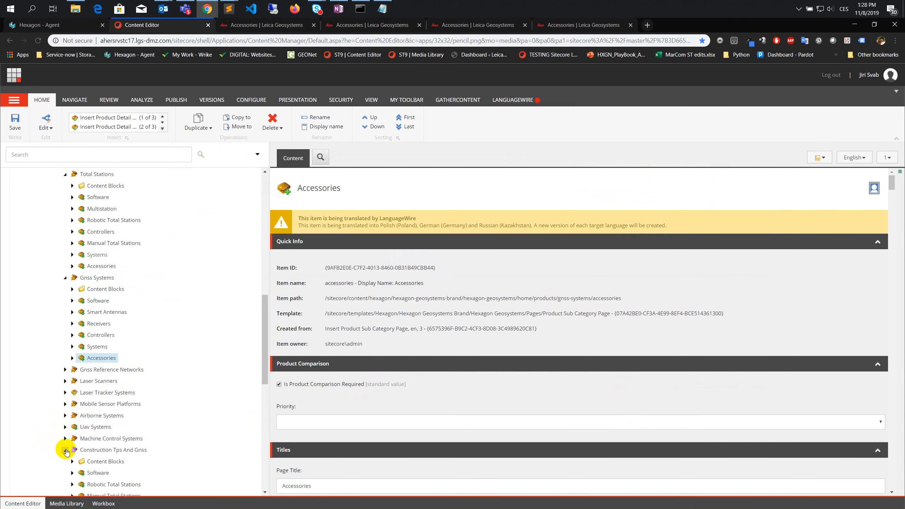
pyautogui.scroll(-4, 70, 457)
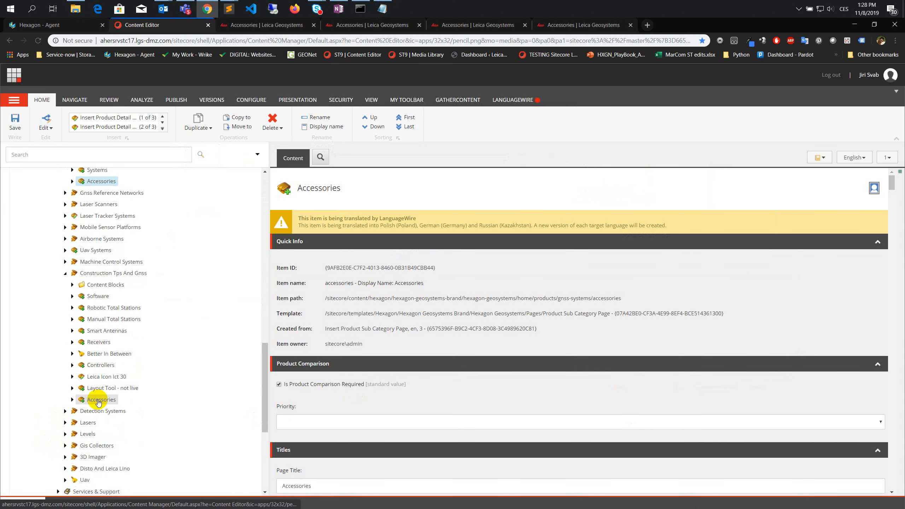
pyautogui.click(99, 400)
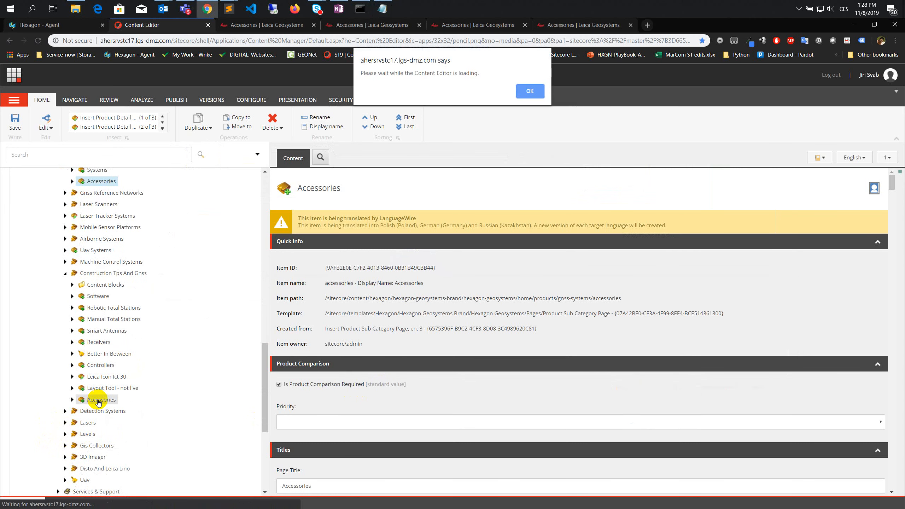
pyautogui.click(519, 92)
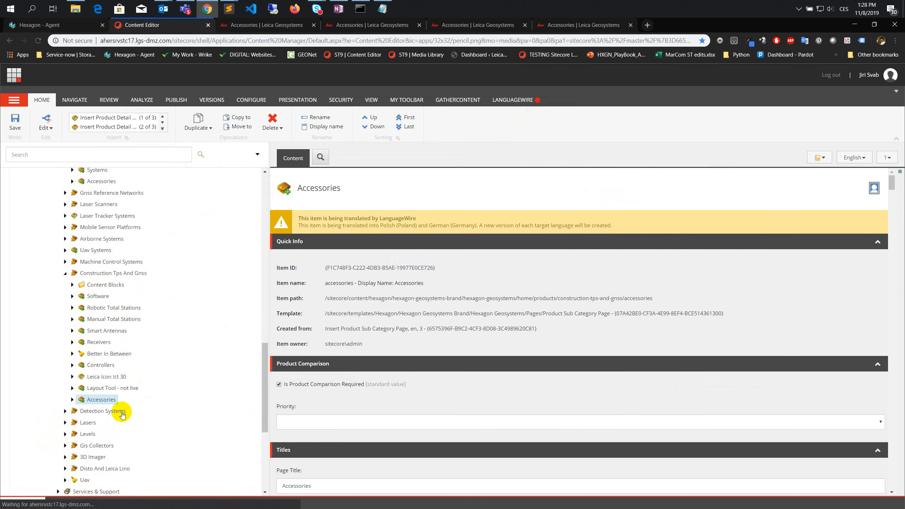
pyautogui.click(101, 400)
pyautogui.rightClick(101, 401)
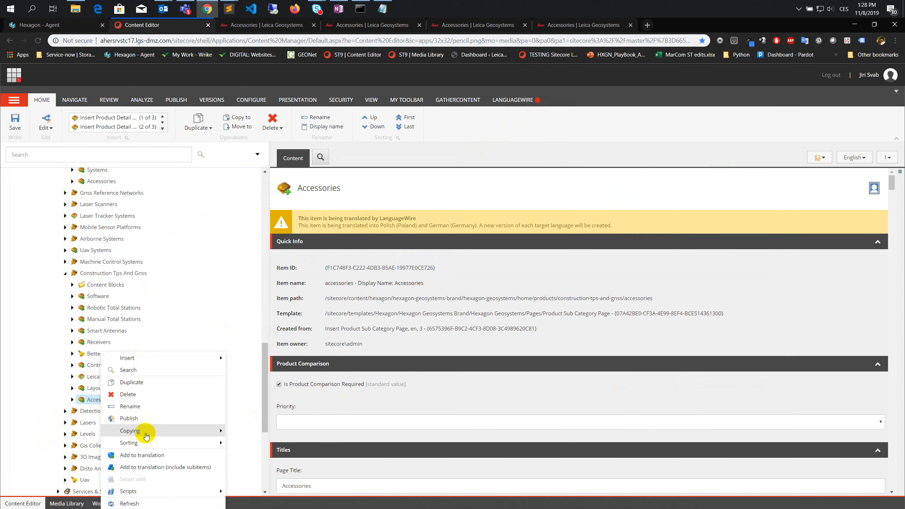
pyautogui.click(144, 468)
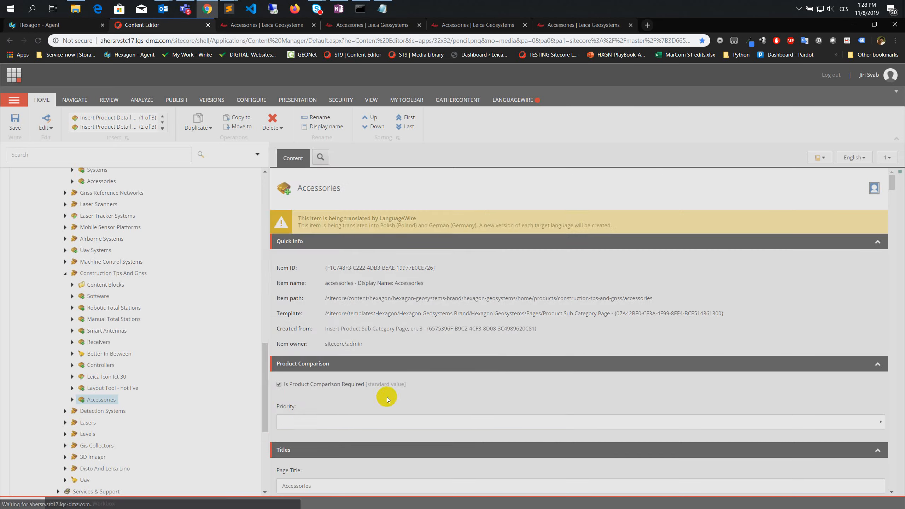
pyautogui.scroll(-10, 489, 307)
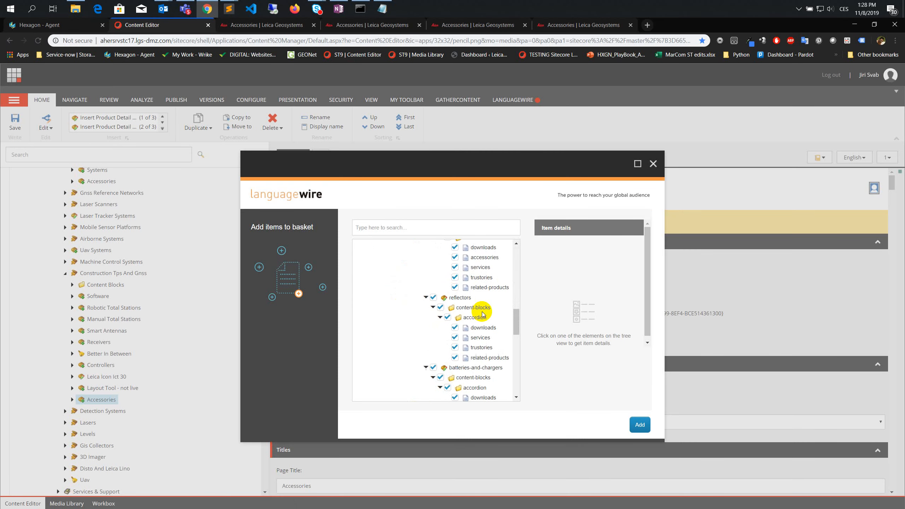
pyautogui.click(639, 428)
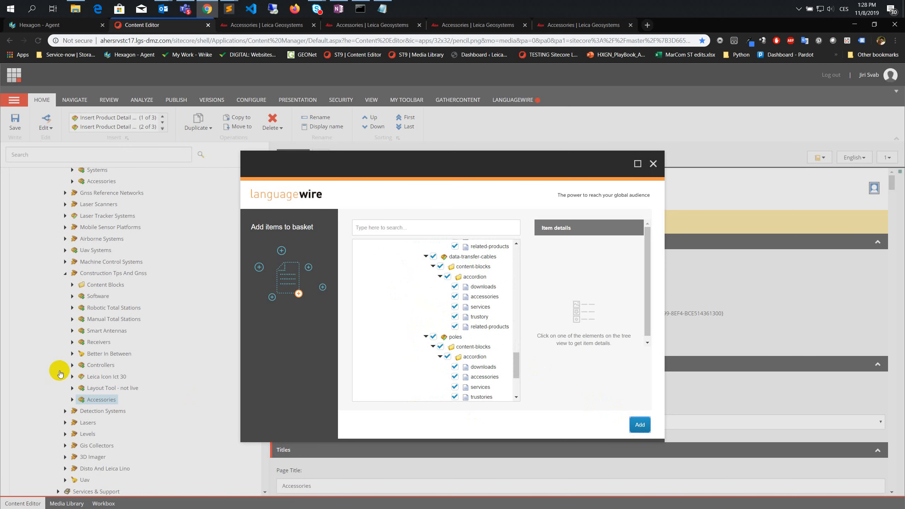
# - Check the levels URL in Notepad and add the Levels Accessories item including its subitems to the LanguageWire translation basket
pyautogui.hotkey('alt', 'Tab')
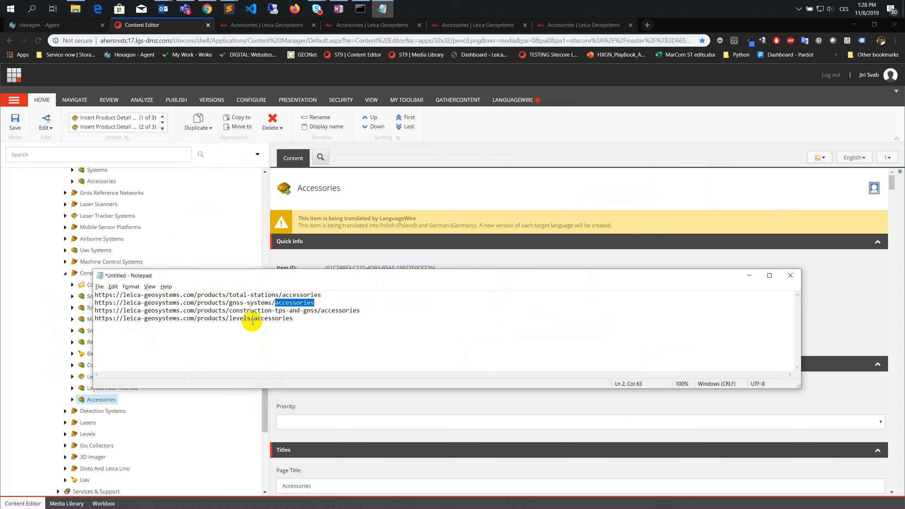
pyautogui.moveTo(297, 319); pyautogui.dragTo(209, 320)
pyautogui.hotkey('alt', 'Tab')
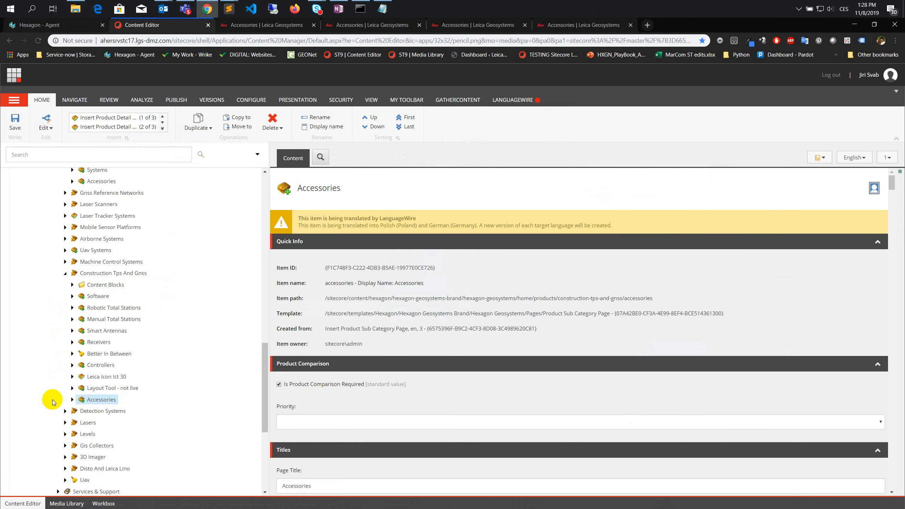
pyautogui.click(64, 434)
pyautogui.scroll(-3, 95, 360)
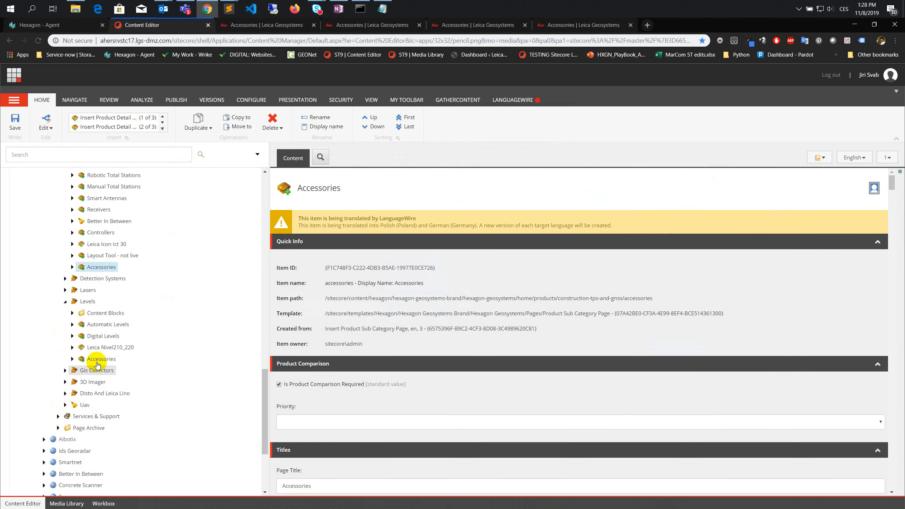
pyautogui.click(97, 361)
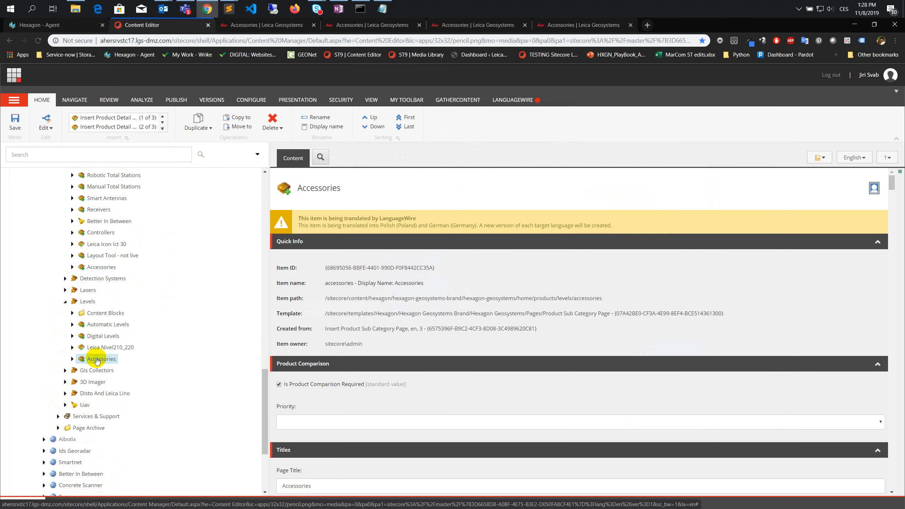
pyautogui.rightClick(99, 362)
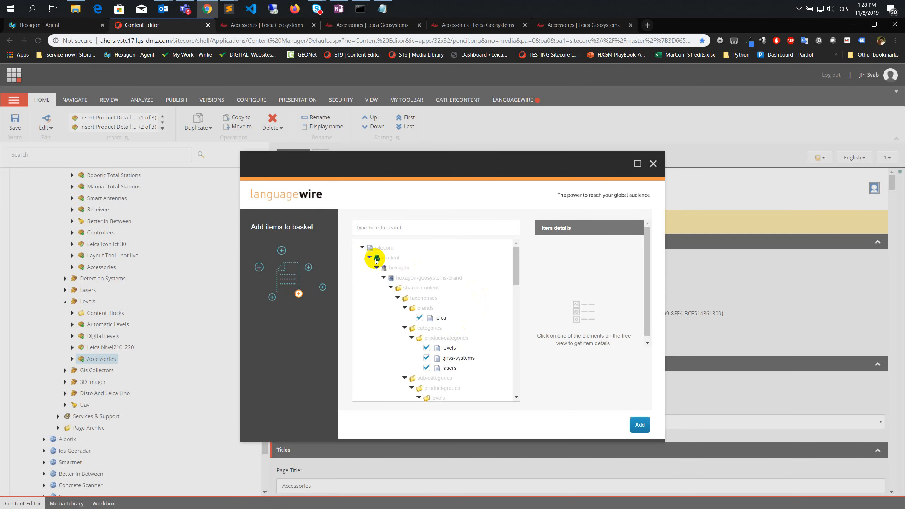
pyautogui.scroll(-10, 511, 345)
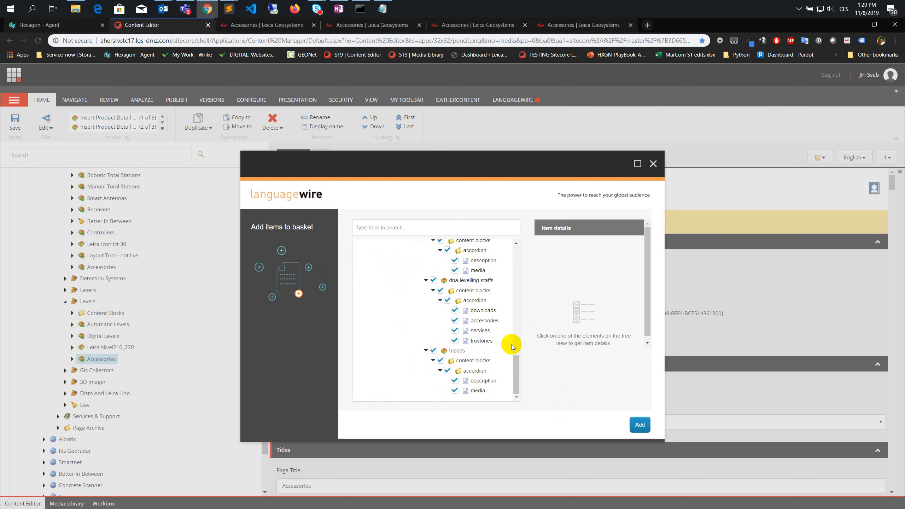
pyautogui.click(639, 426)
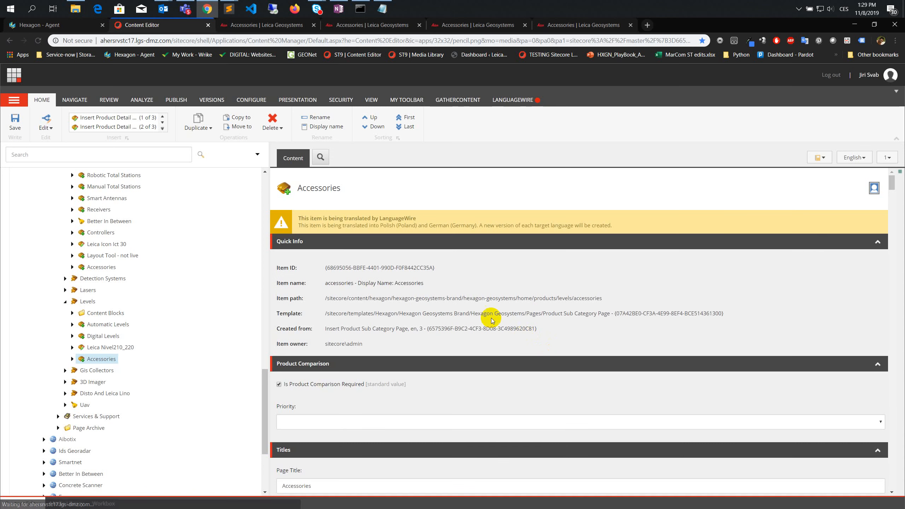
# - Review the LanguageWire translation process notes in OneNote, covering the service options and validator list, and return to the Sitecore Content Editor
pyautogui.click(339, 10)
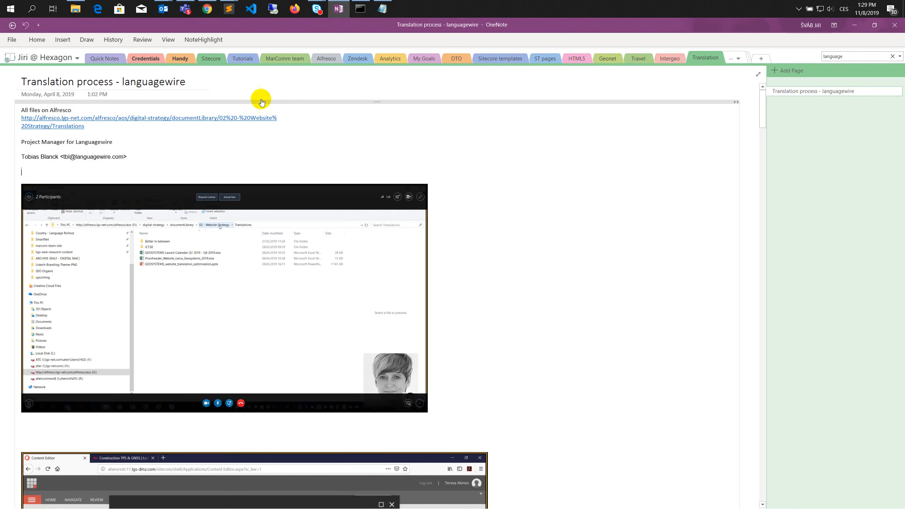
pyautogui.scroll(-8, 177, 205)
pyautogui.scroll(-20, 178, 204)
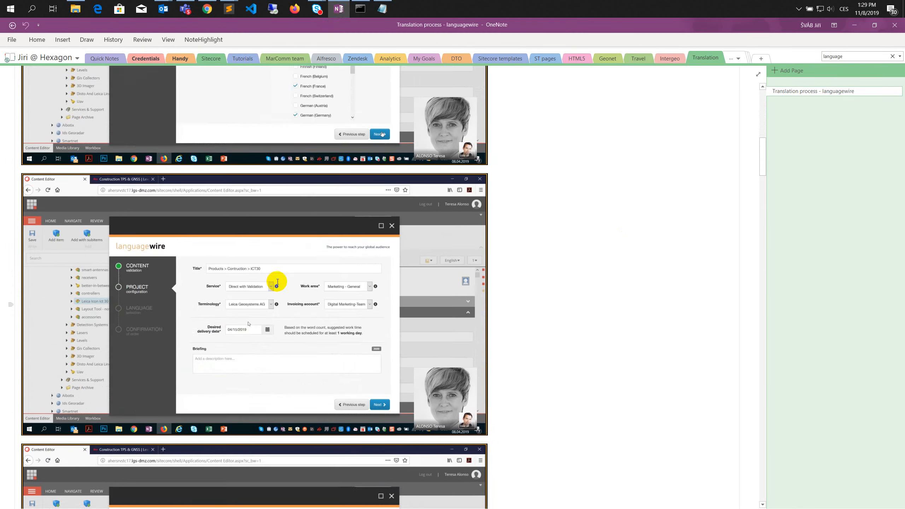
pyautogui.scroll(-1, 245, 305)
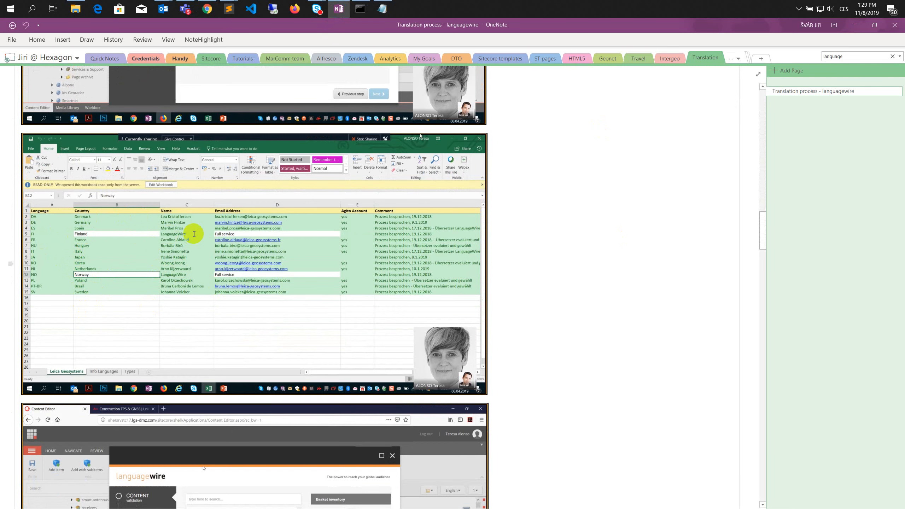
pyautogui.scroll(5, 194, 234)
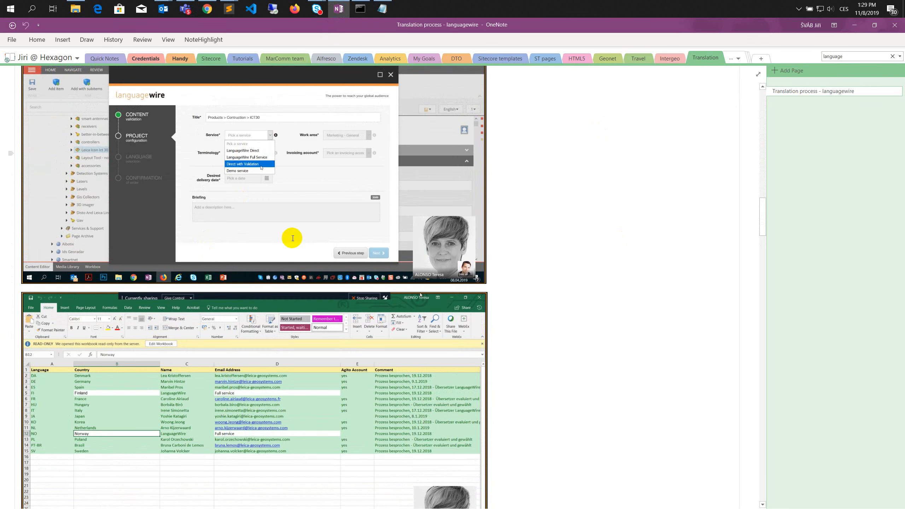
pyautogui.scroll(4, 505, 323)
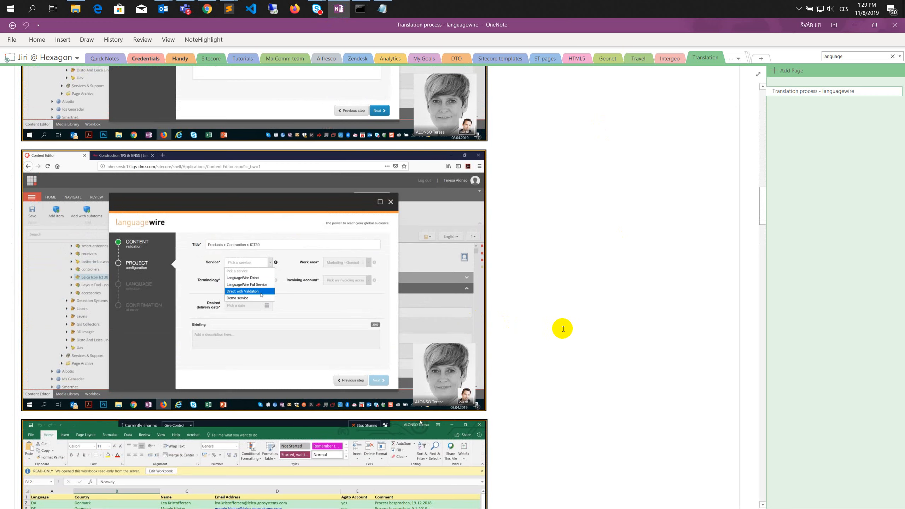
pyautogui.hotkey('alt', 'Tab')
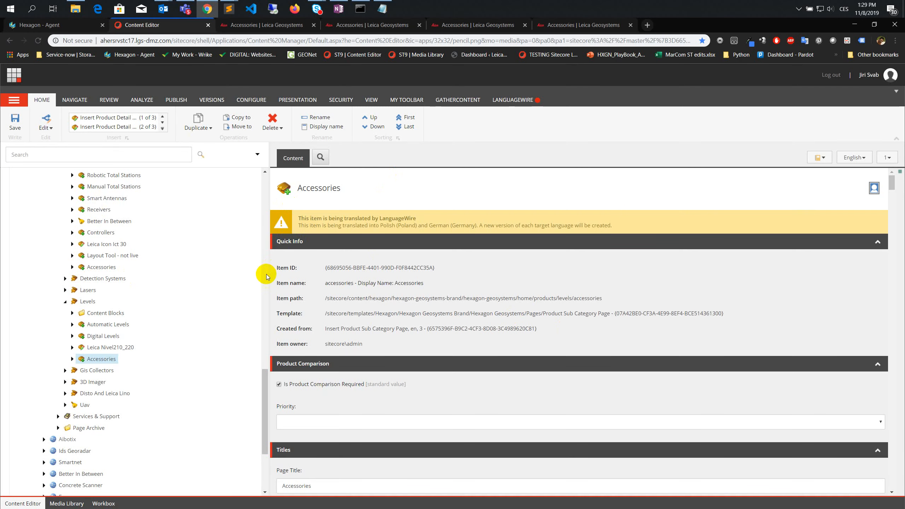
# - Open the LanguageWire basket and look through the item tree for items that failed content validation
pyautogui.click(504, 99)
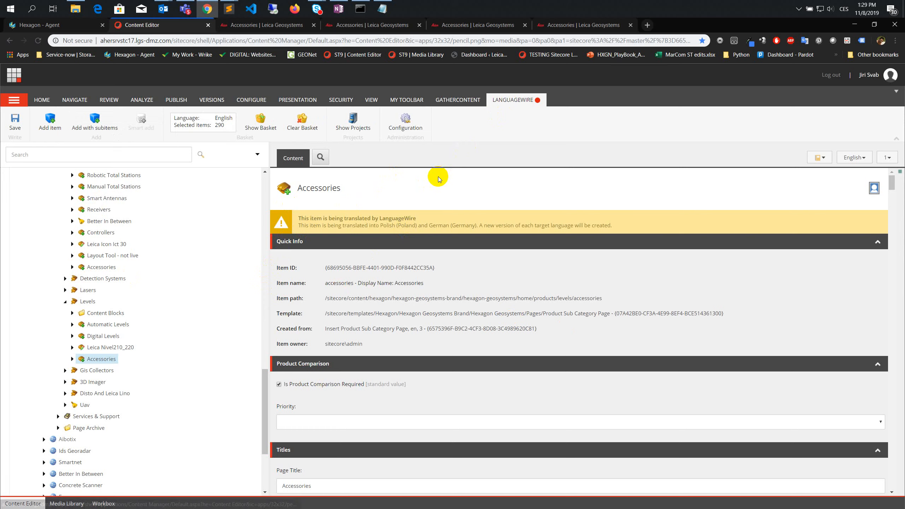
pyautogui.click(259, 123)
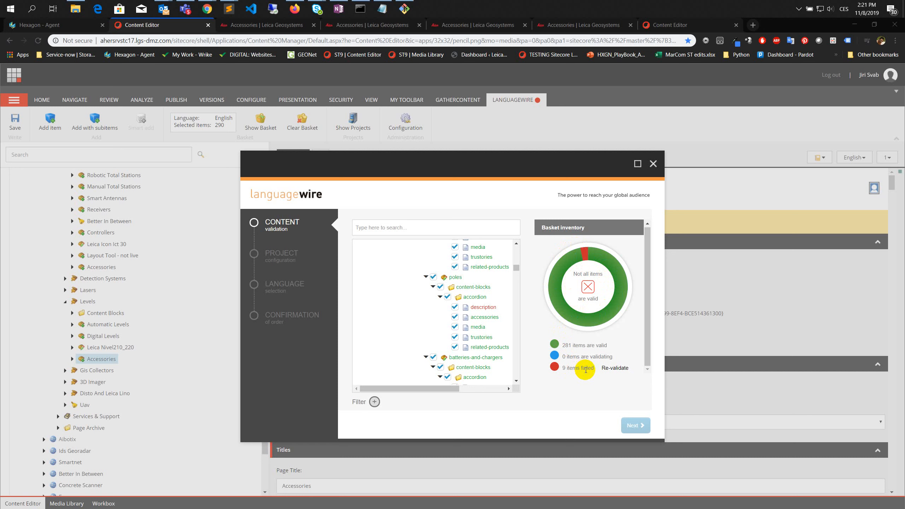
pyautogui.scroll(5, 492, 303)
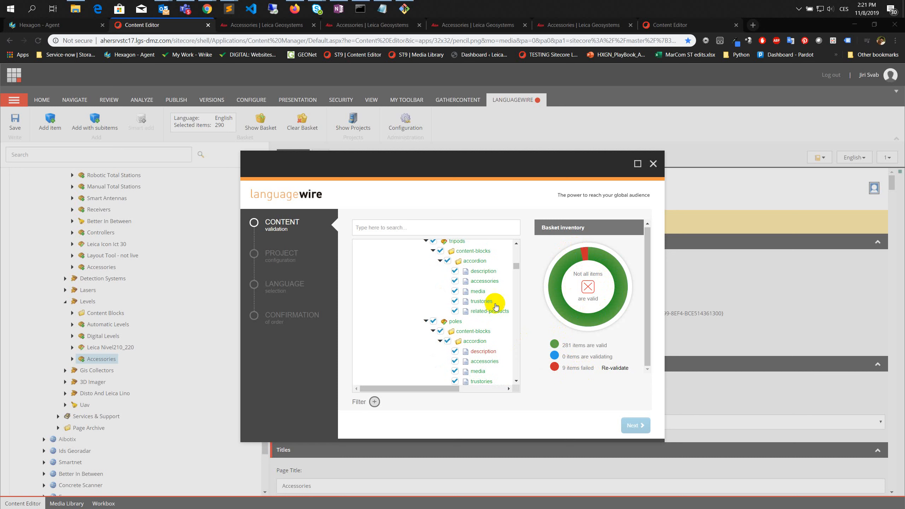
pyautogui.scroll(-3, 474, 344)
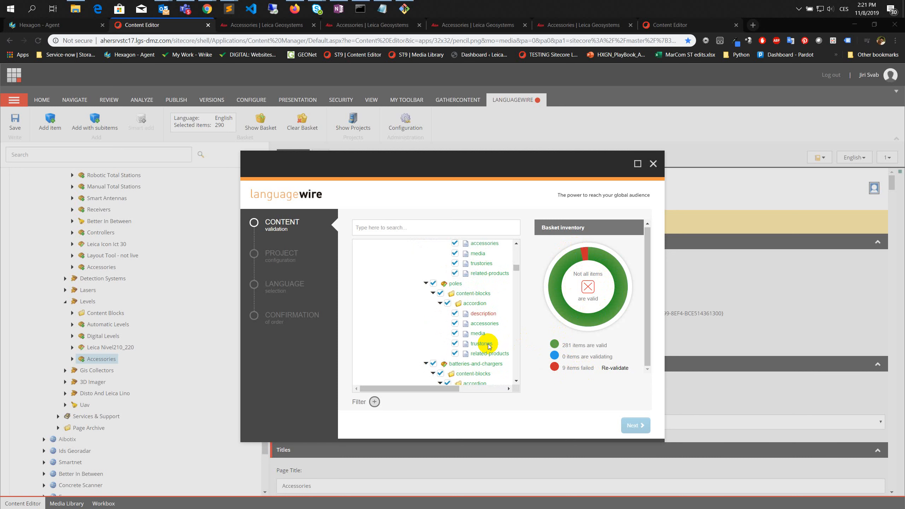
pyautogui.scroll(-5, 477, 346)
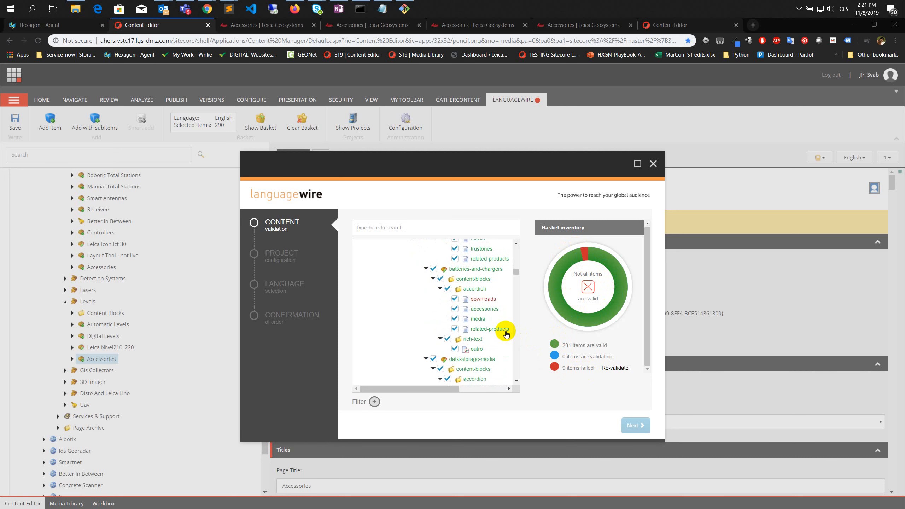
pyautogui.scroll(-3, 506, 333)
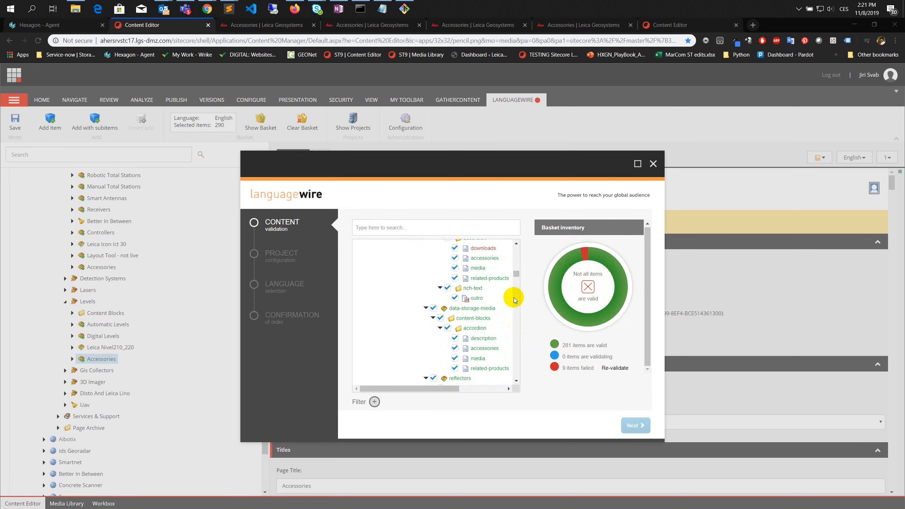
# - In the second Content Editor tab, copy the HTML of the Poles Description item's Content field into an untitled Sublime Text file
pyautogui.click(661, 26)
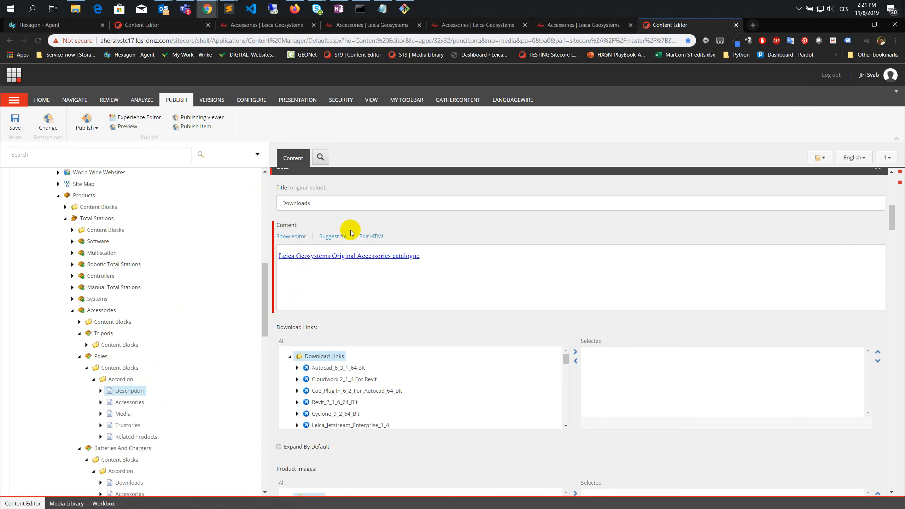
pyautogui.click(373, 236)
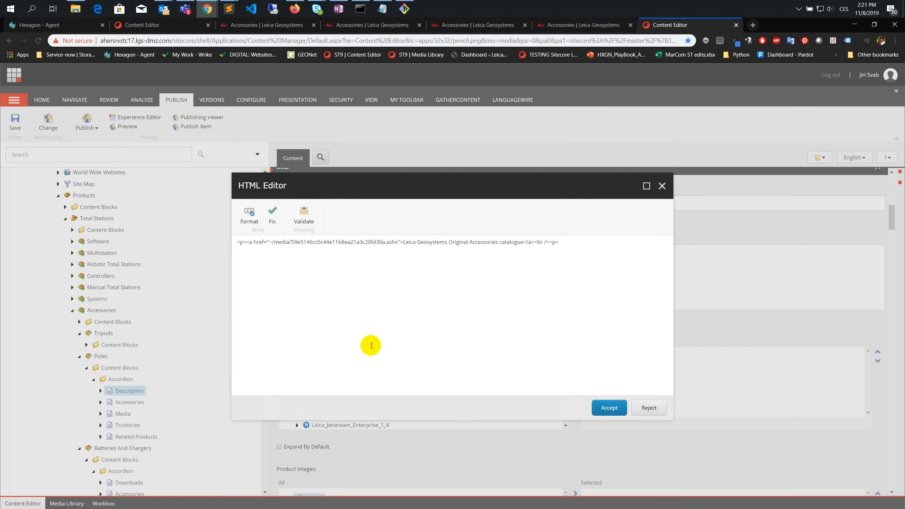
pyautogui.click(442, 301)
pyautogui.hotkey('ctrl', 'a')
pyautogui.hotkey('ctrl', 'c')
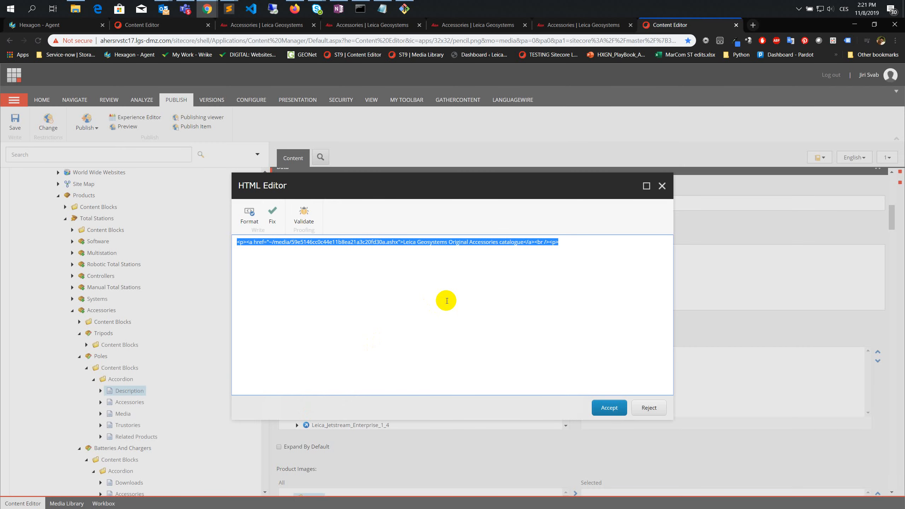
pyautogui.click(229, 9)
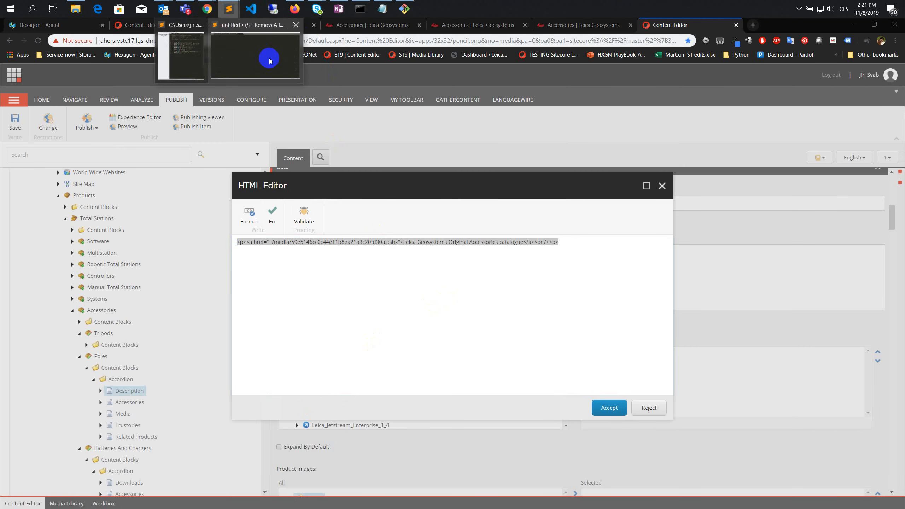
pyautogui.click(269, 60)
pyautogui.hotkey('ctrl', 'v')
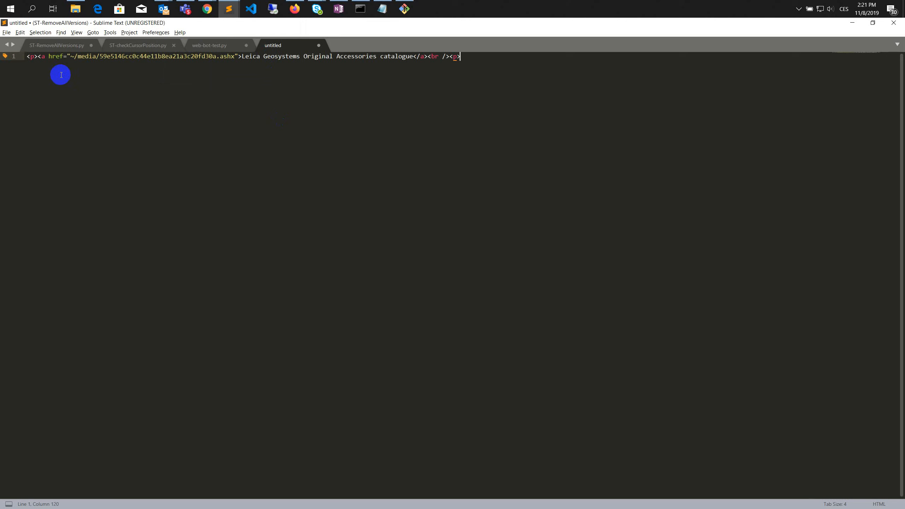
# - Correct the final <p> to </p> in the copied HTML, replace the Content field's source in Sitecore with it, and save the item
pyautogui.click(27, 56)
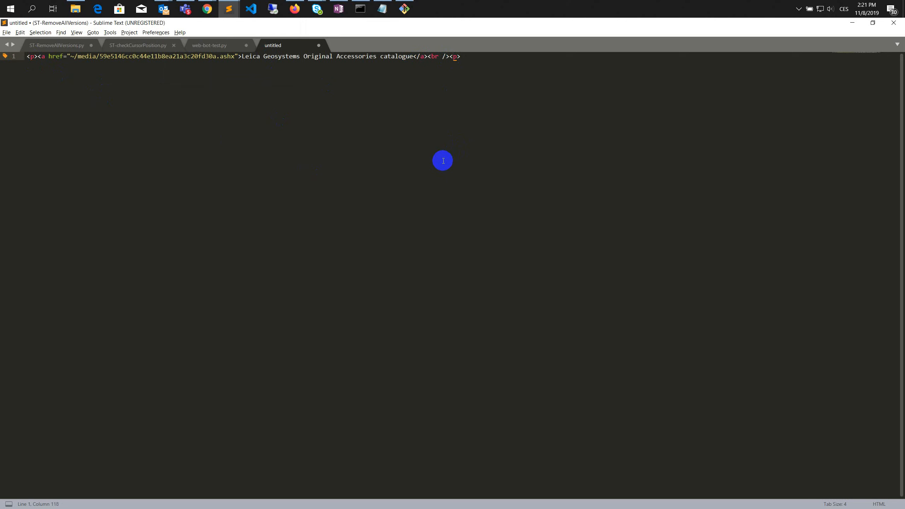
pyautogui.hotkey('ctrl', 'a')
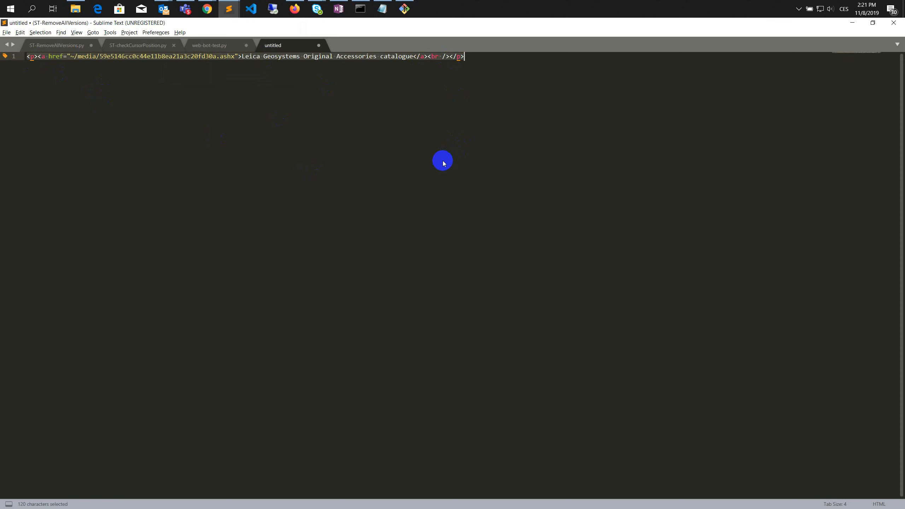
pyautogui.hotkey('alt', 'Tab')
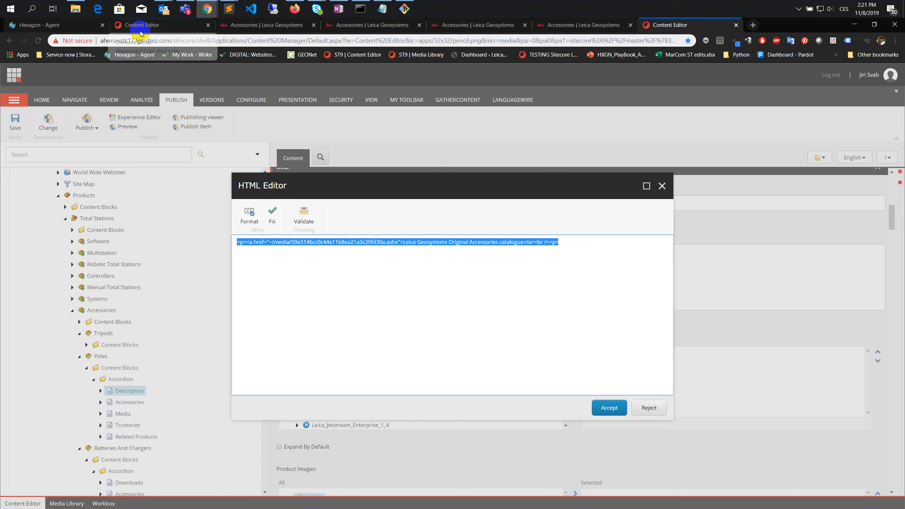
pyautogui.hotkey('ctrl', 'v')
pyautogui.click(609, 407)
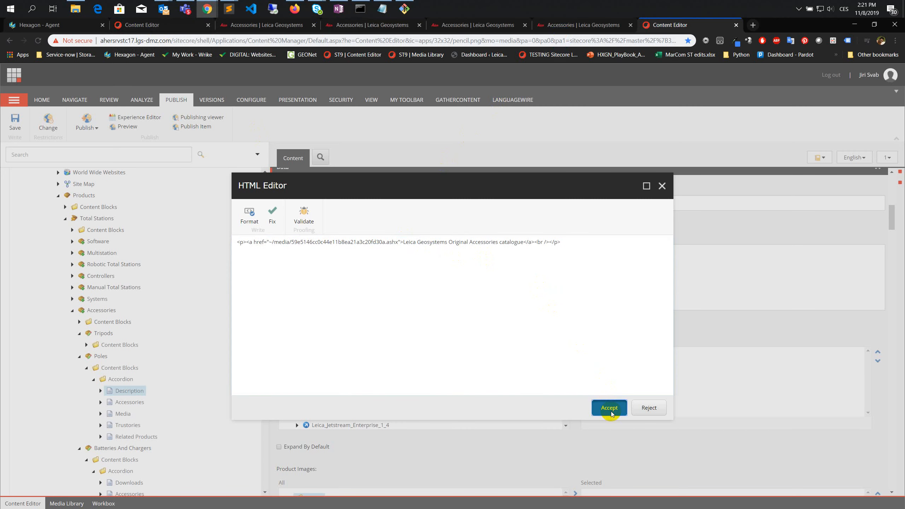
pyautogui.click(22, 127)
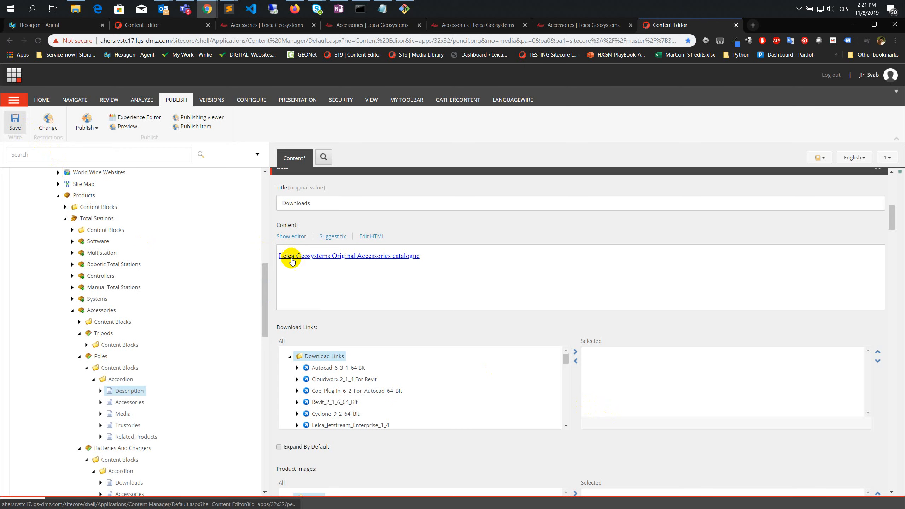
# - Find the next failed item in the LanguageWire basket and open the Batteries And Chargers Downloads item in the second Content Editor tab
pyautogui.click(131, 28)
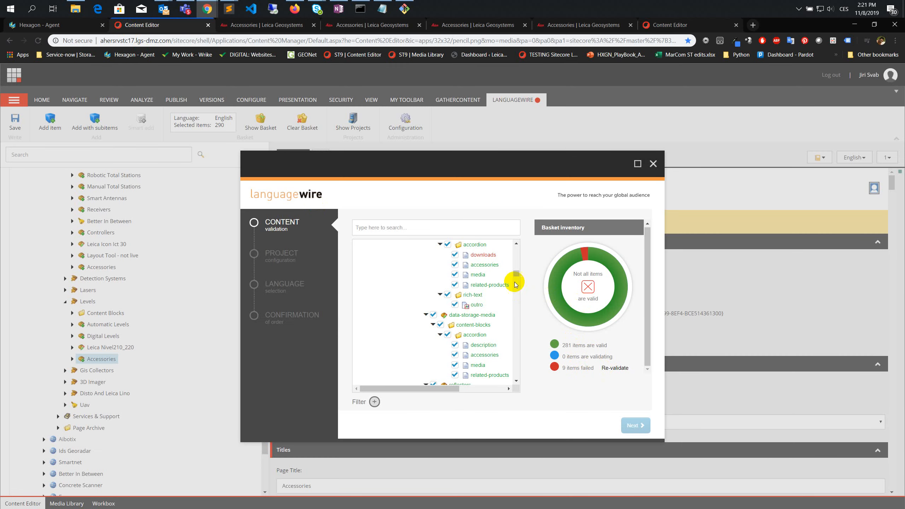
pyautogui.scroll(1, 422, 292)
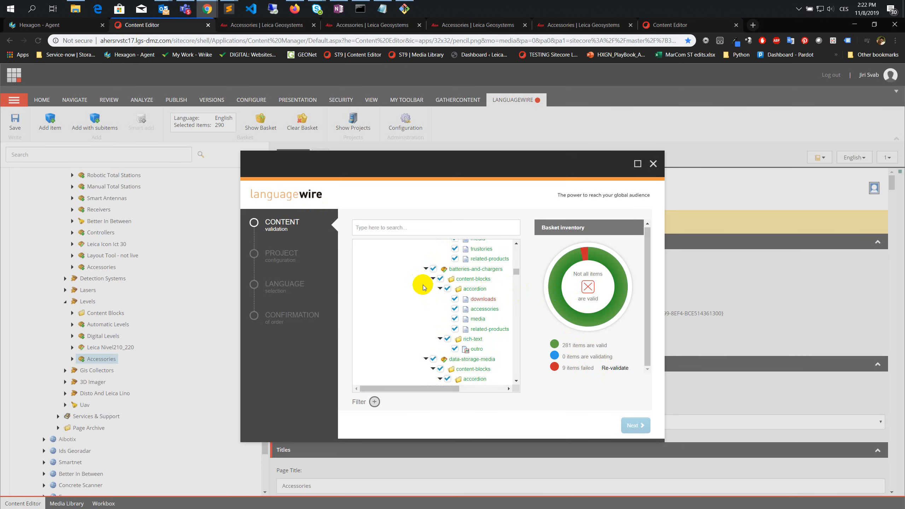
pyautogui.scroll(3, 422, 291)
pyautogui.scroll(-4, 429, 297)
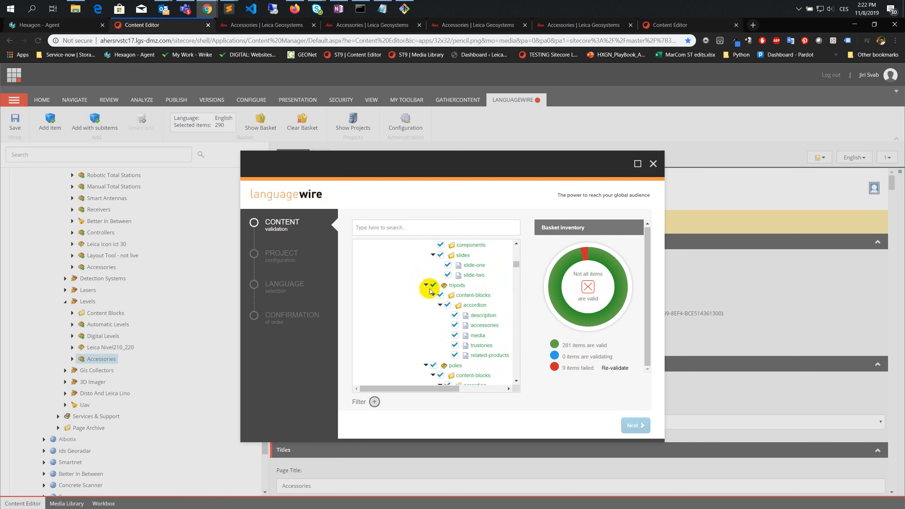
pyautogui.scroll(-4, 429, 301)
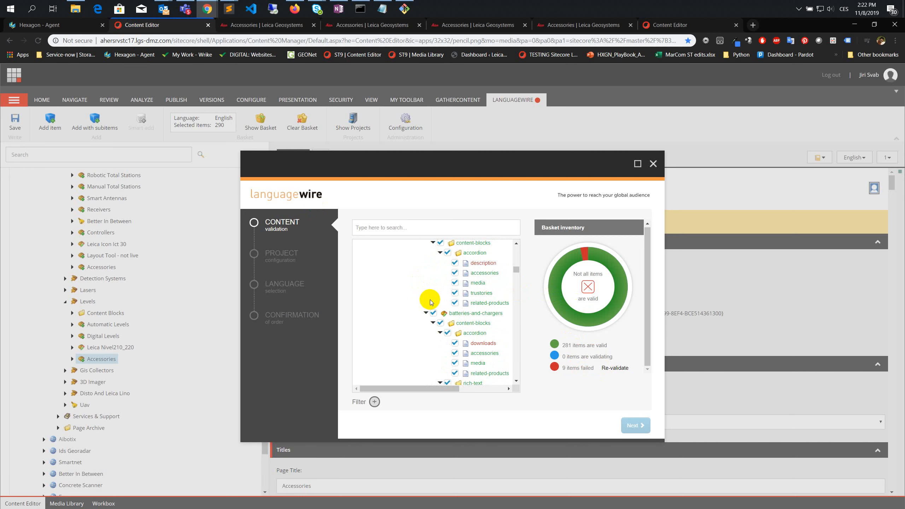
pyautogui.click(656, 25)
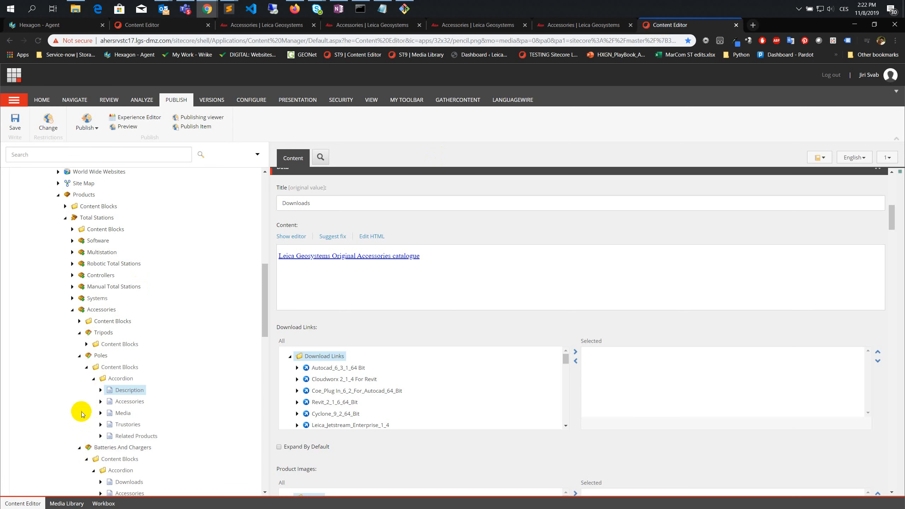
pyautogui.scroll(-2, 127, 443)
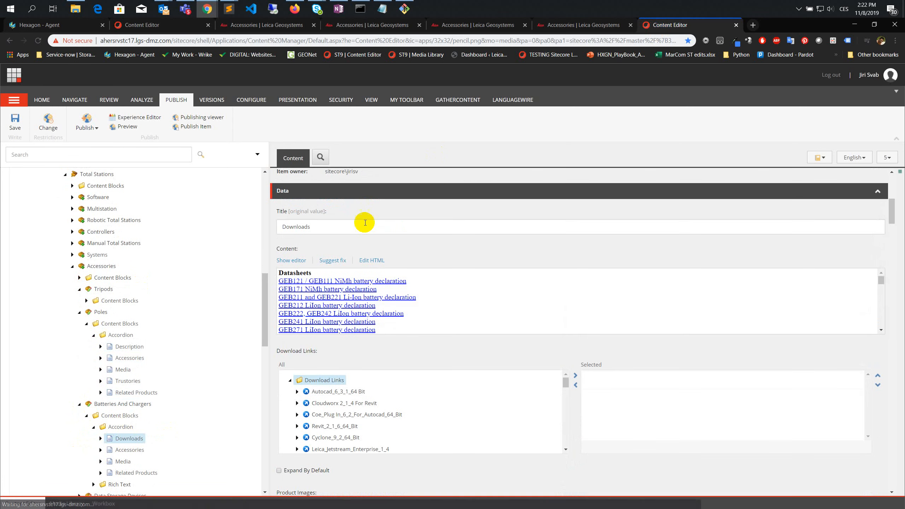
# - Copy the HTML of the Batteries And Chargers Downloads item's Content field into the untitled Sublime Text file, replacing the earlier HTML
pyautogui.click(368, 262)
pyautogui.hotkey('ctrl', 'a')
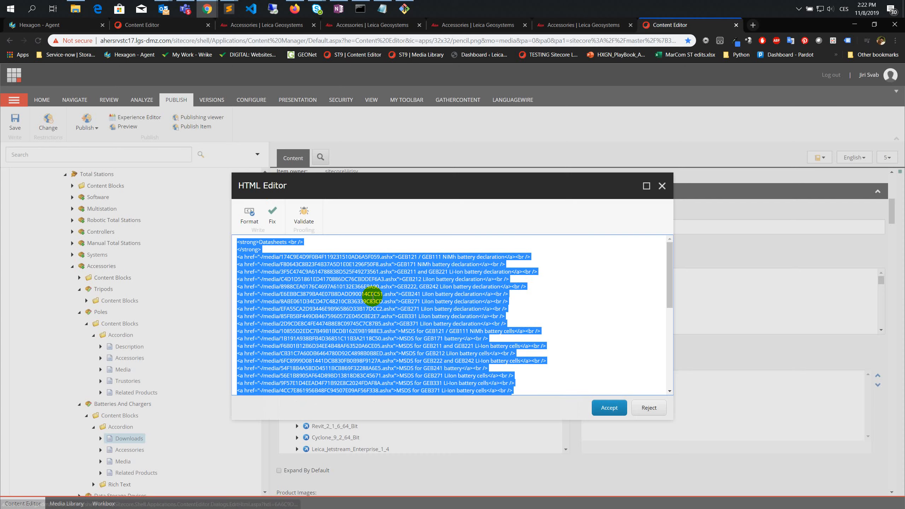
pyautogui.click(228, 8)
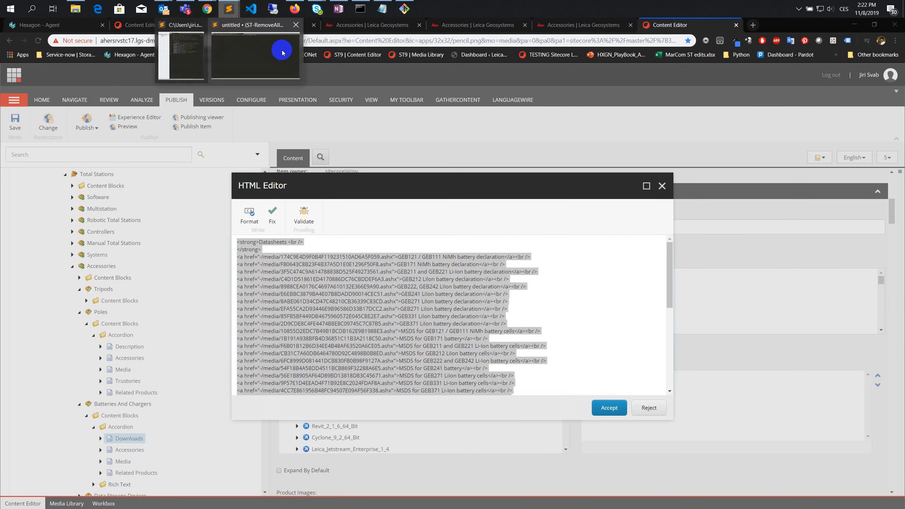
pyautogui.click(279, 48)
pyautogui.hotkey('ctrl', 'v')
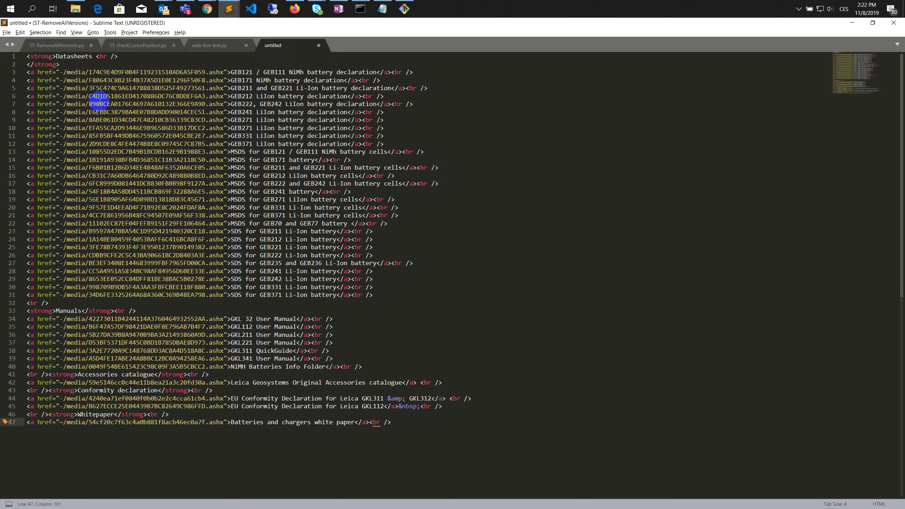
# - Check the pasted Downloads HTML for unclosed or mismatched strong, a and br tags, from the Datasheets heading to the Whitepaper link
pyautogui.click(48, 56)
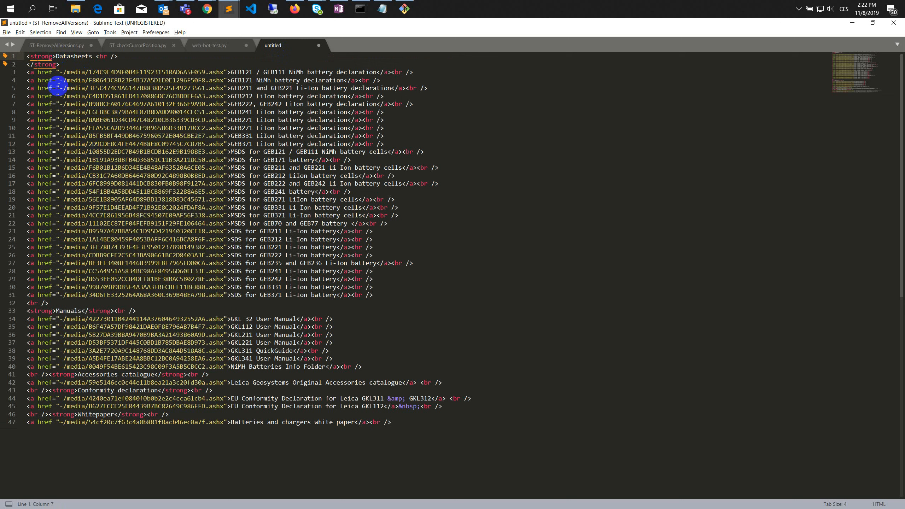
pyautogui.click(377, 81)
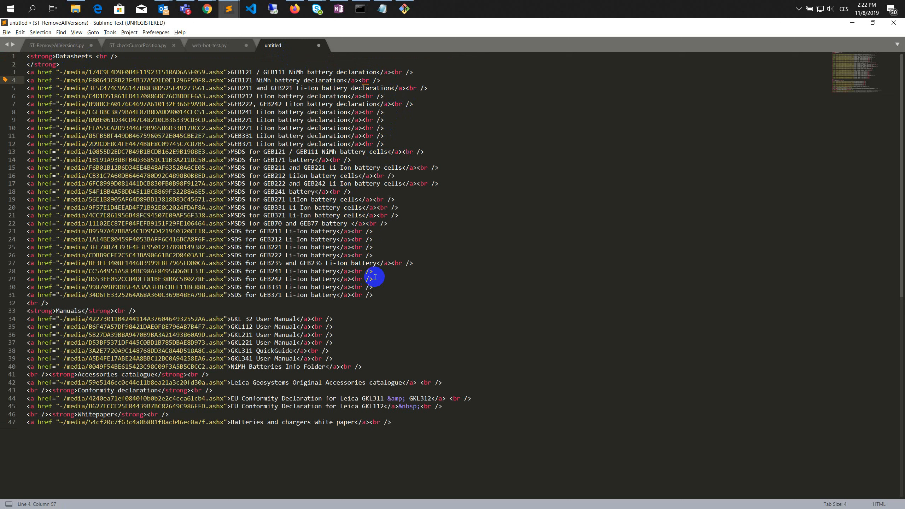
pyautogui.click(384, 263)
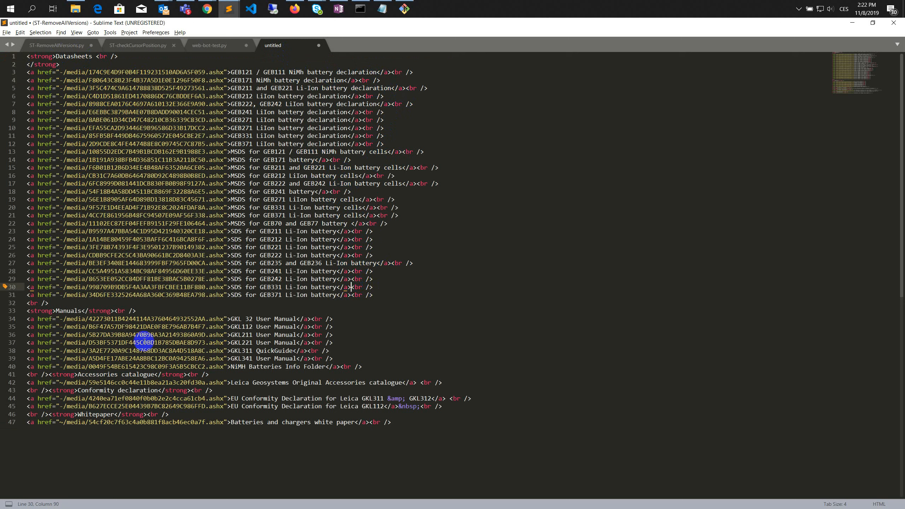
pyautogui.click(37, 311)
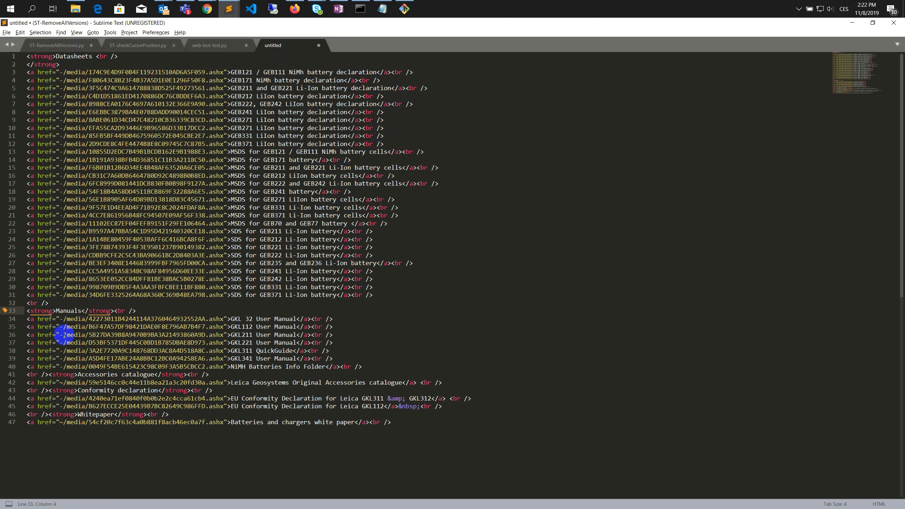
pyautogui.click(37, 374)
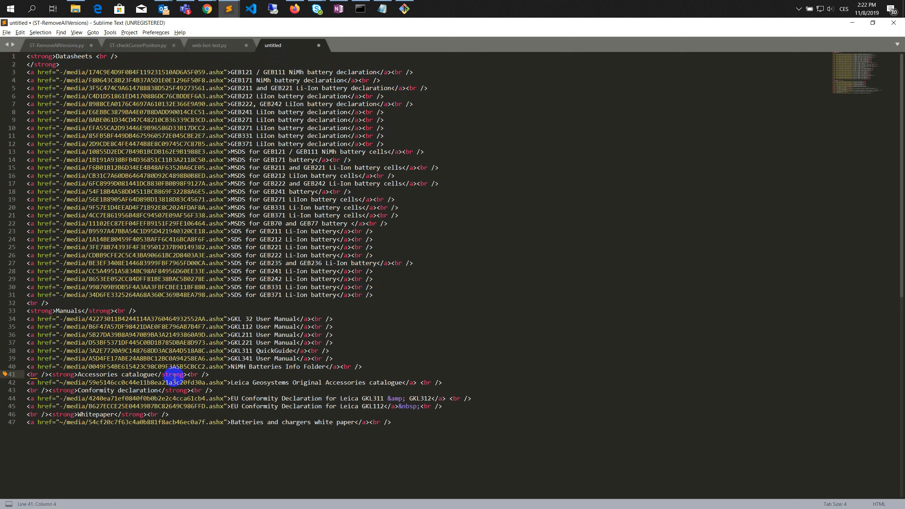
pyautogui.click(199, 390)
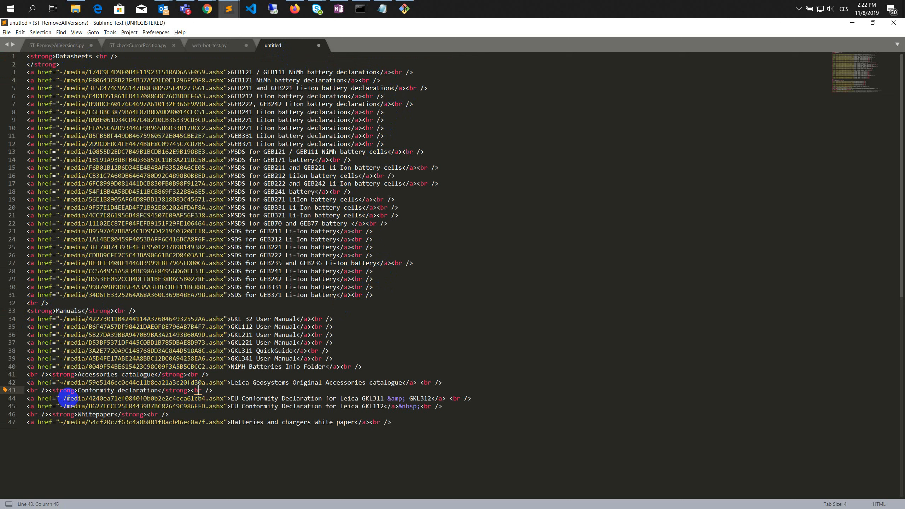
pyautogui.click(409, 382)
pyautogui.click(442, 398)
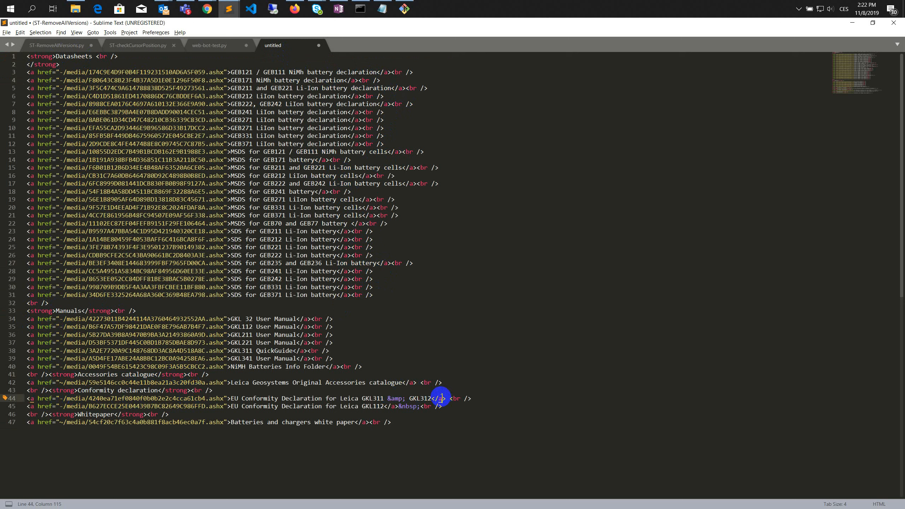
pyautogui.click(433, 407)
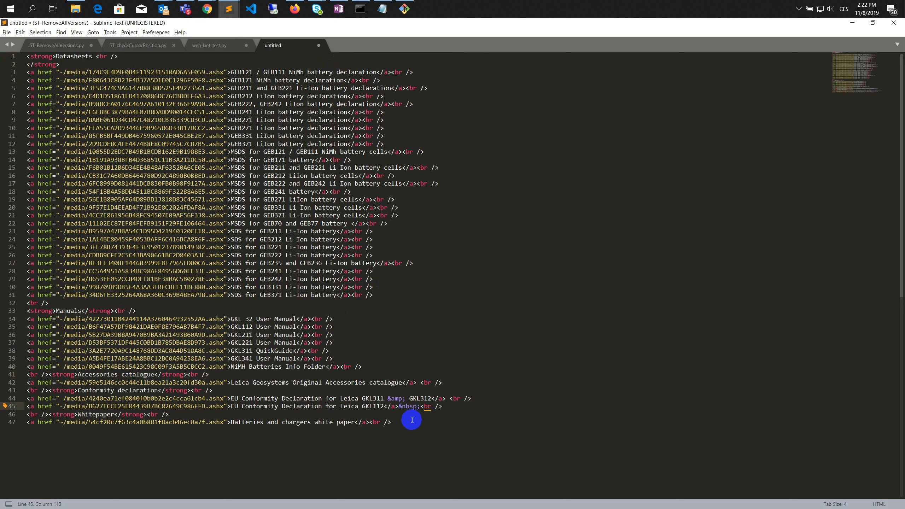
pyautogui.click(394, 422)
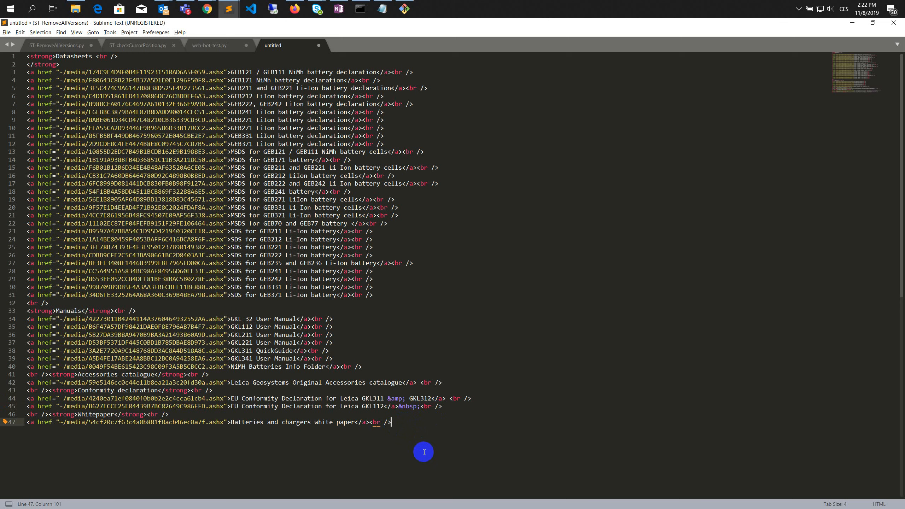
# - Select all the checked HTML, return to Sitecore, accept the Downloads item's source in the HTML editor and save the item
pyautogui.hotkey('ctrl', 'a')
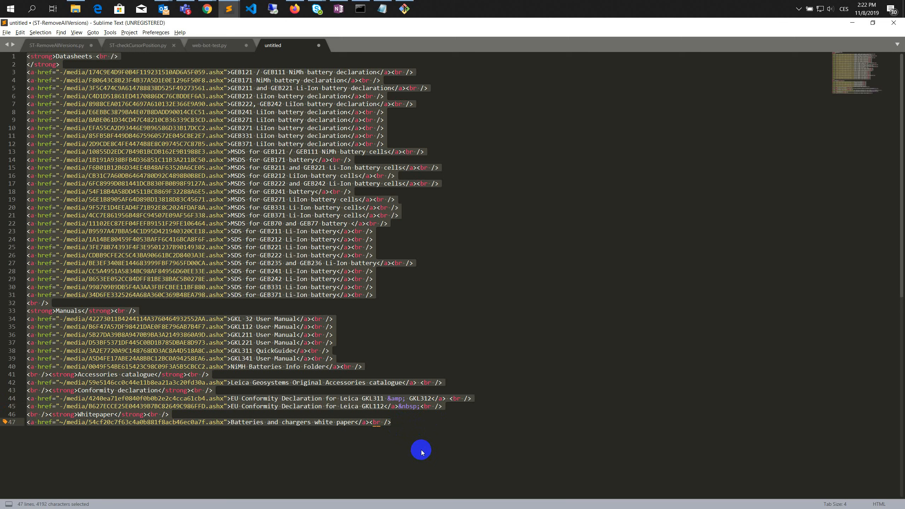
pyautogui.hotkey('alt', 'Tab')
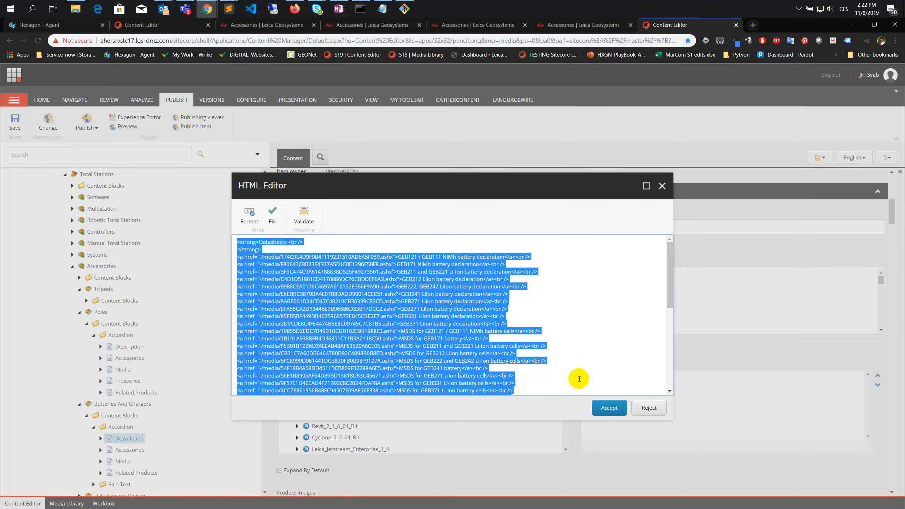
pyautogui.click(608, 408)
pyautogui.click(15, 121)
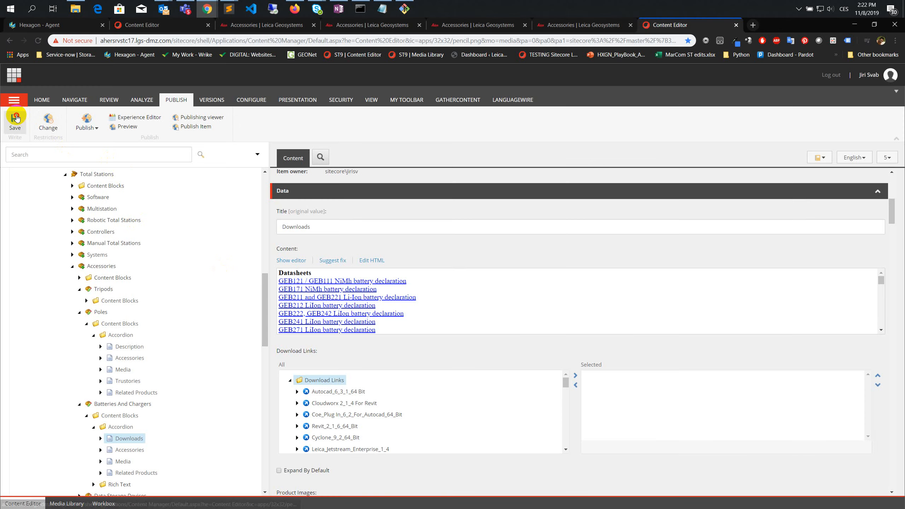
# - Re-validate the failed items in the LanguageWire basket and deselect the Total Stations batteries-and-chargers downloads item
pyautogui.click(174, 25)
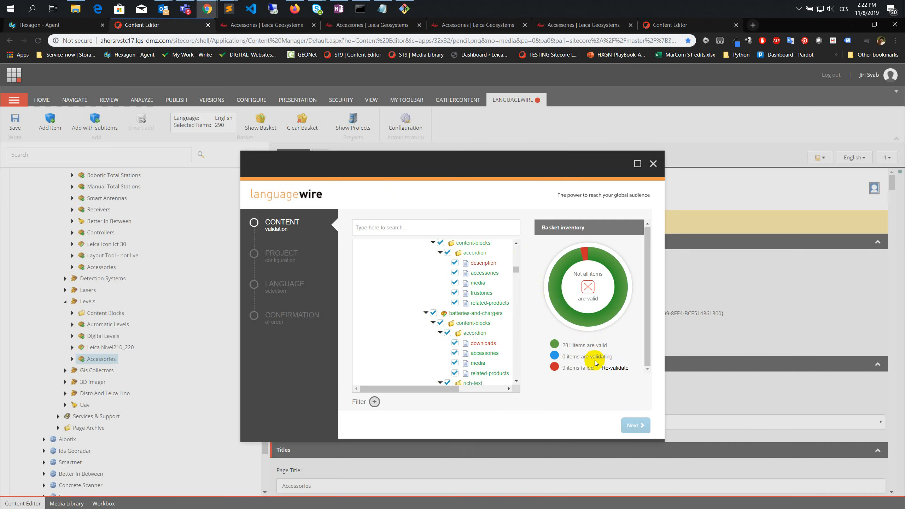
pyautogui.click(609, 368)
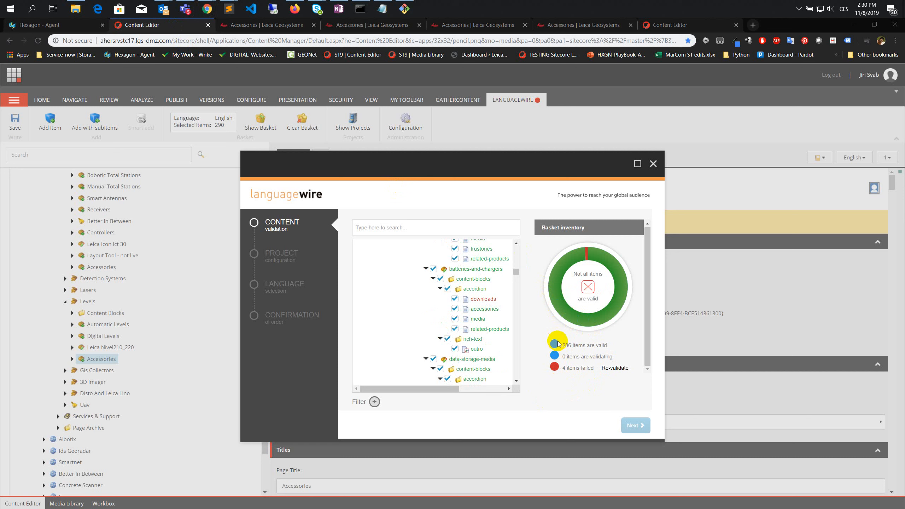
pyautogui.scroll(1, 516, 316)
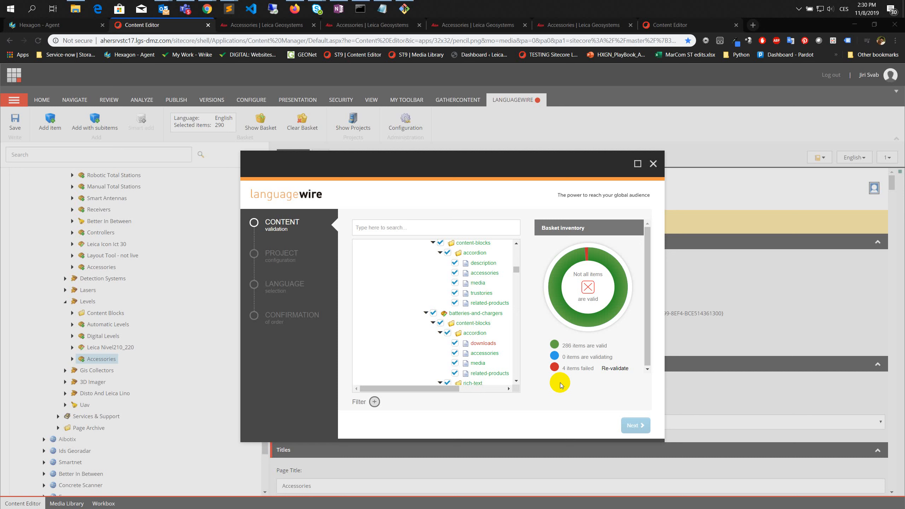
pyautogui.scroll(3, 513, 328)
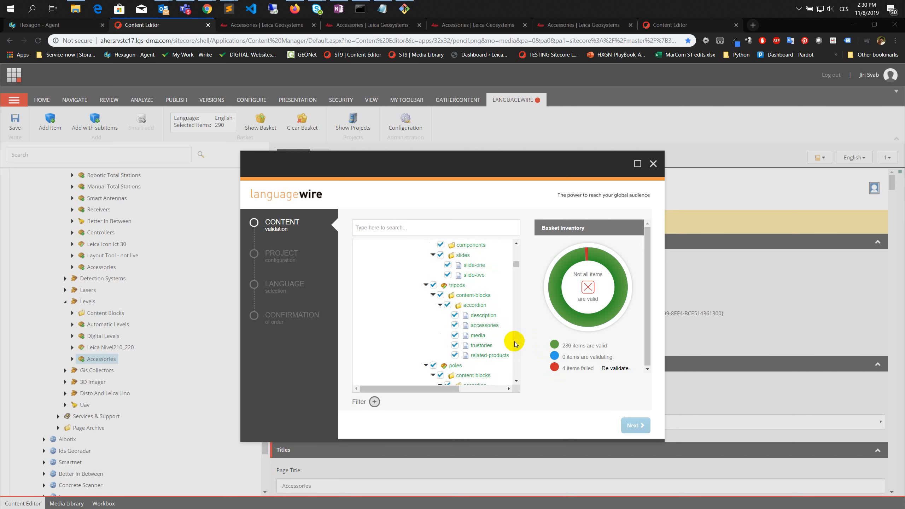
pyautogui.scroll(-5, 514, 343)
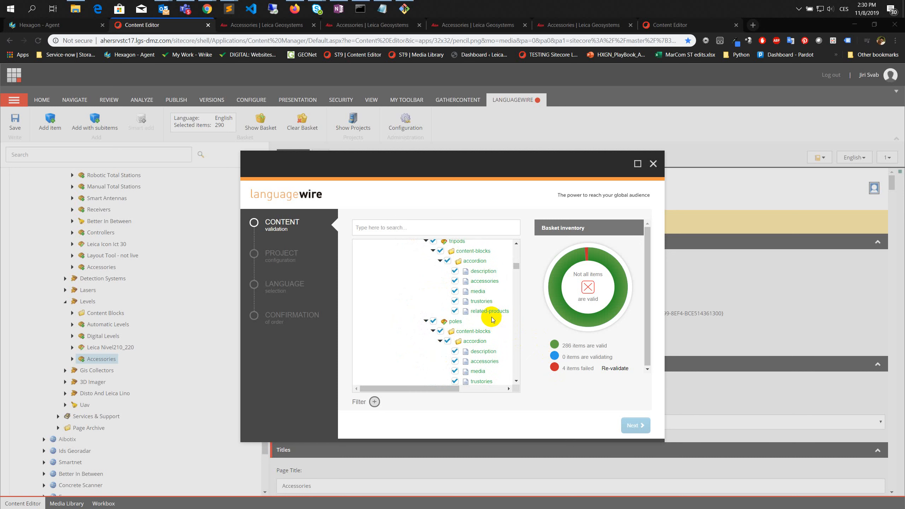
pyautogui.scroll(-5, 463, 280)
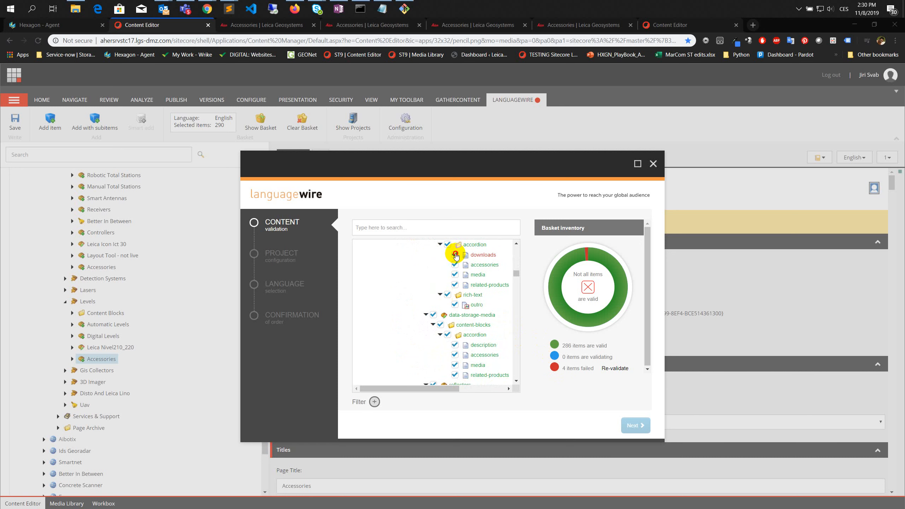
pyautogui.scroll(-6, 471, 283)
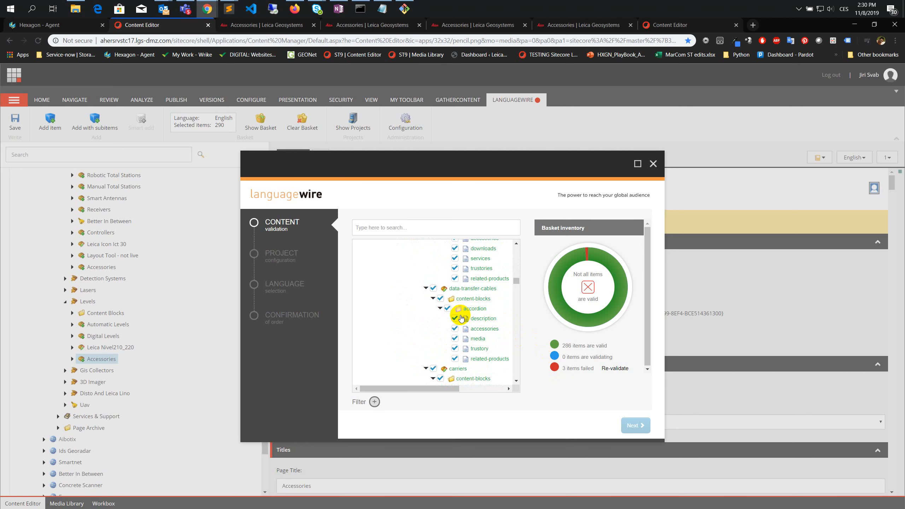
# - Find the next failed basket item, downloads under the gnss-systems batteries-and-chargers accessories, and deselect it
pyautogui.scroll(-8, 460, 317)
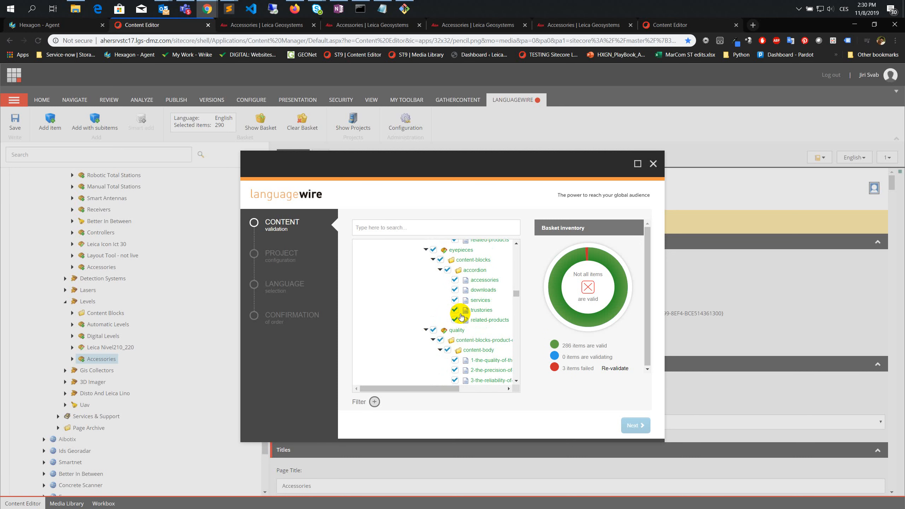
pyautogui.scroll(-8, 460, 316)
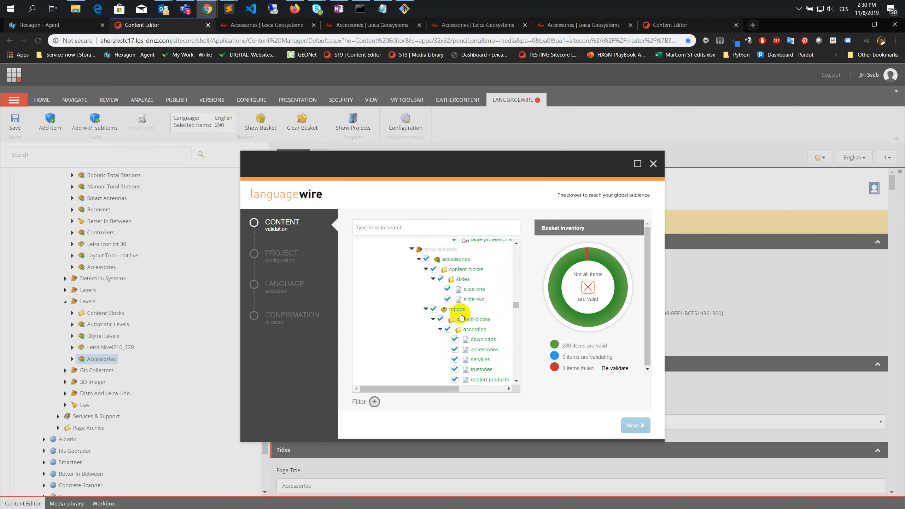
pyautogui.scroll(-5, 462, 319)
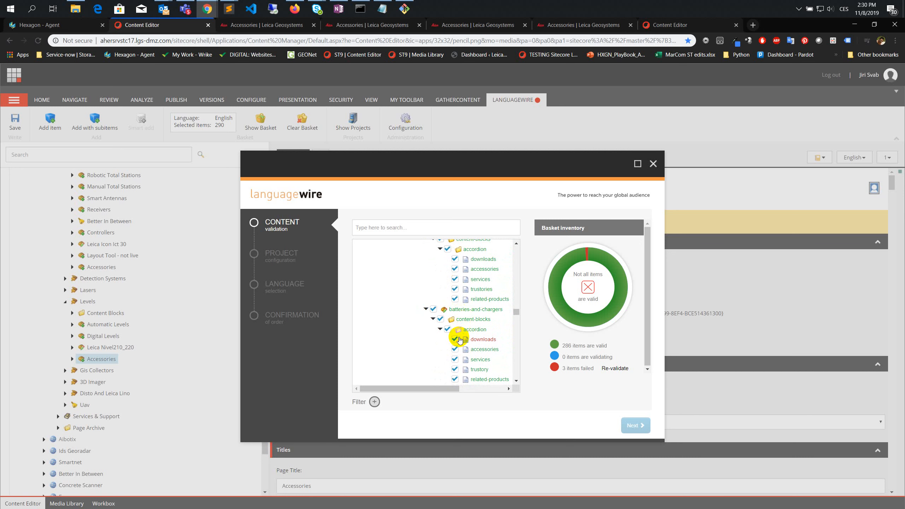
pyautogui.scroll(-3, 487, 328)
# - Deselect the failed downloads item under batteries-and-chargers in the construction-tps-and-gnss accessories of the basket
pyautogui.scroll(-4, 487, 309)
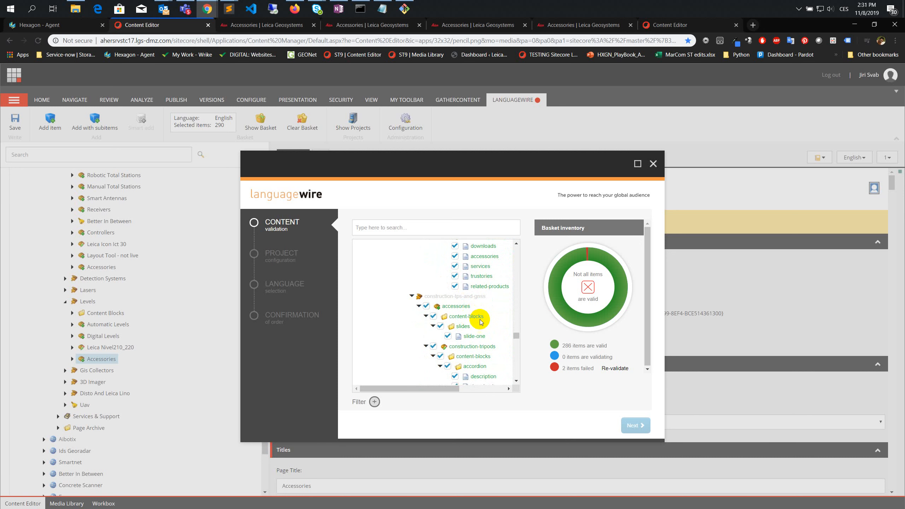
pyautogui.scroll(-4, 481, 323)
pyautogui.scroll(-3, 487, 323)
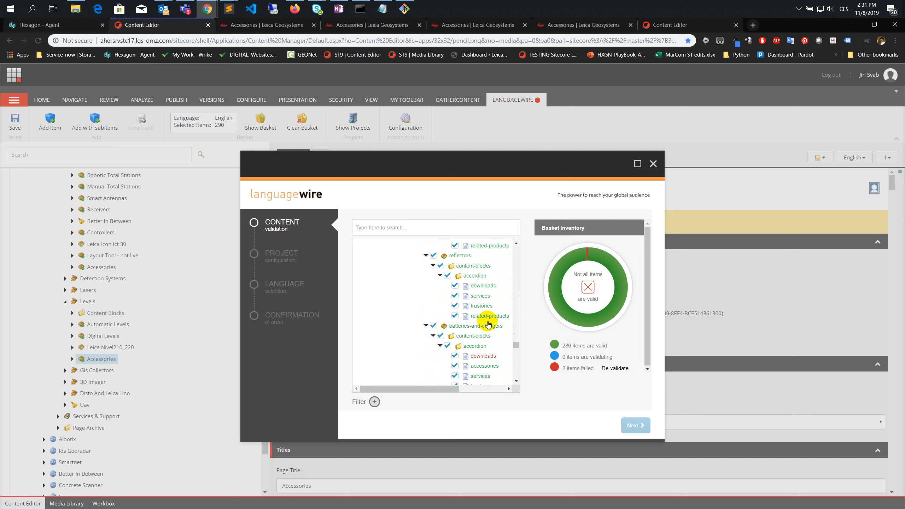
pyautogui.scroll(-6, 497, 343)
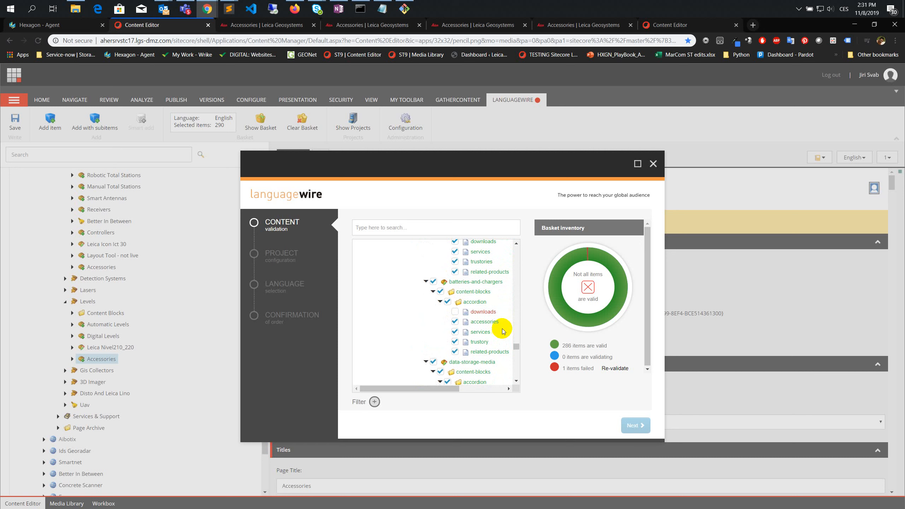
# - Deselect the failed description item under batteries-and-chargers in the levels accessories of the basket
pyautogui.scroll(-3, 503, 331)
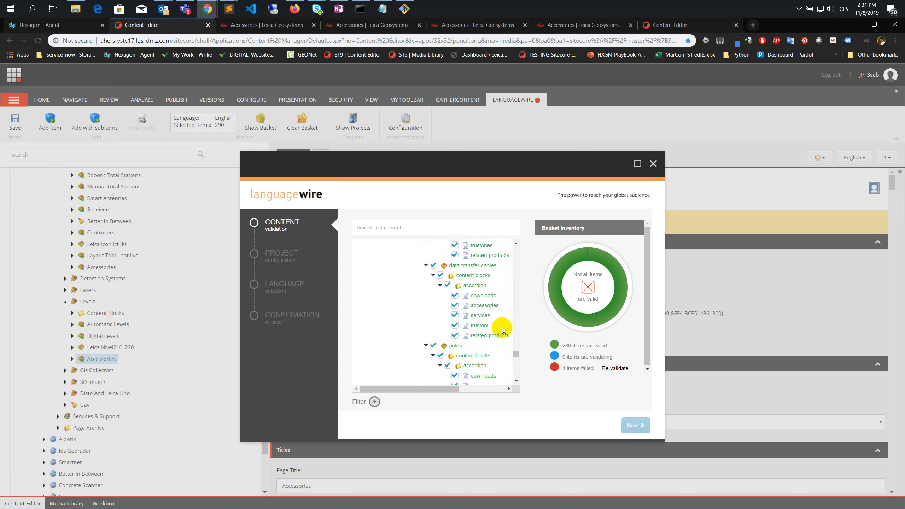
pyautogui.scroll(-3, 503, 330)
pyautogui.scroll(-9, 503, 330)
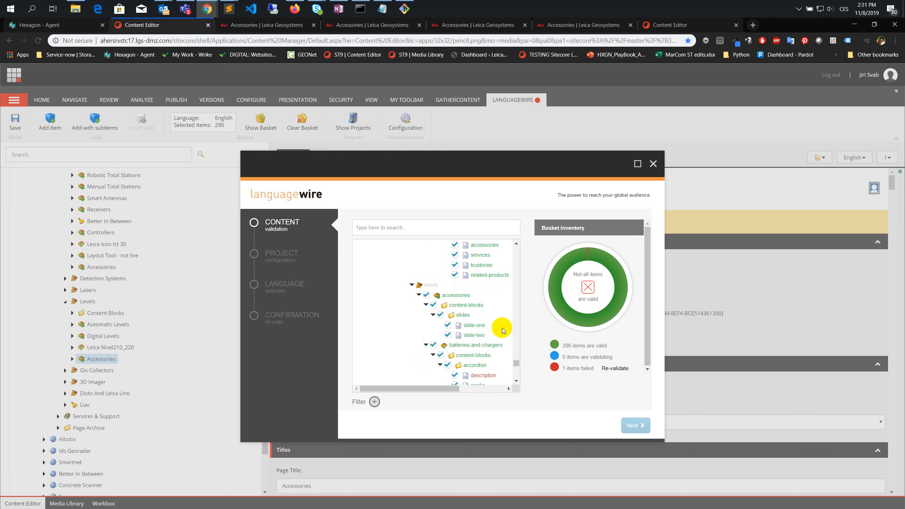
pyautogui.click(455, 287)
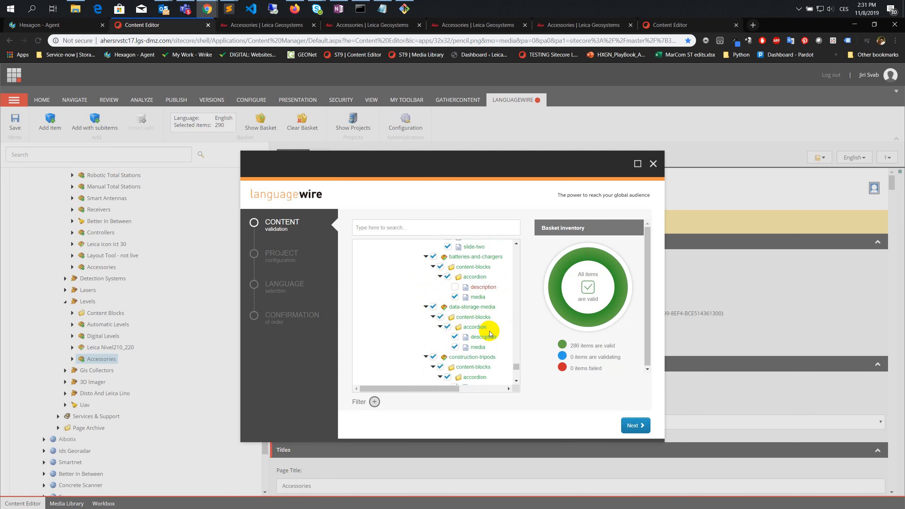
# - Look over the remaining items in the basket tree and proceed to the project configuration of the translation order
pyautogui.scroll(-8, 490, 333)
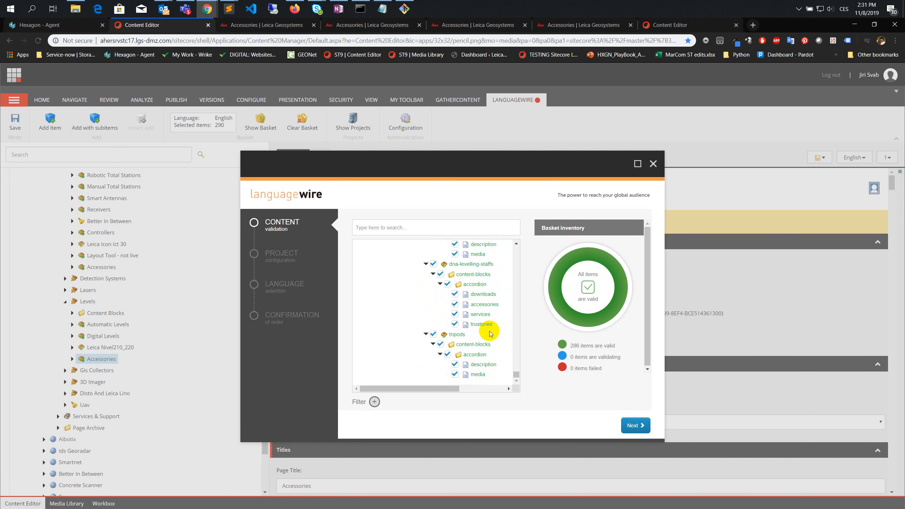
pyautogui.scroll(-8, 490, 356)
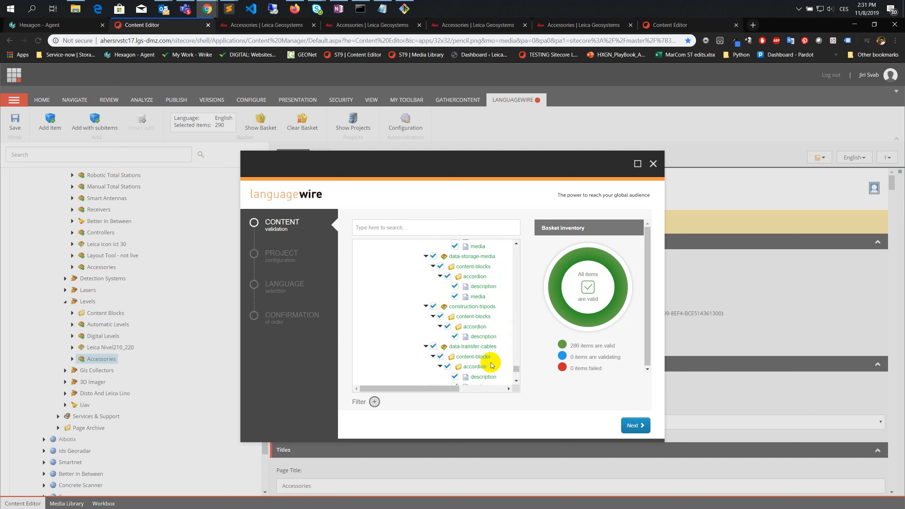
pyautogui.scroll(-5, 491, 364)
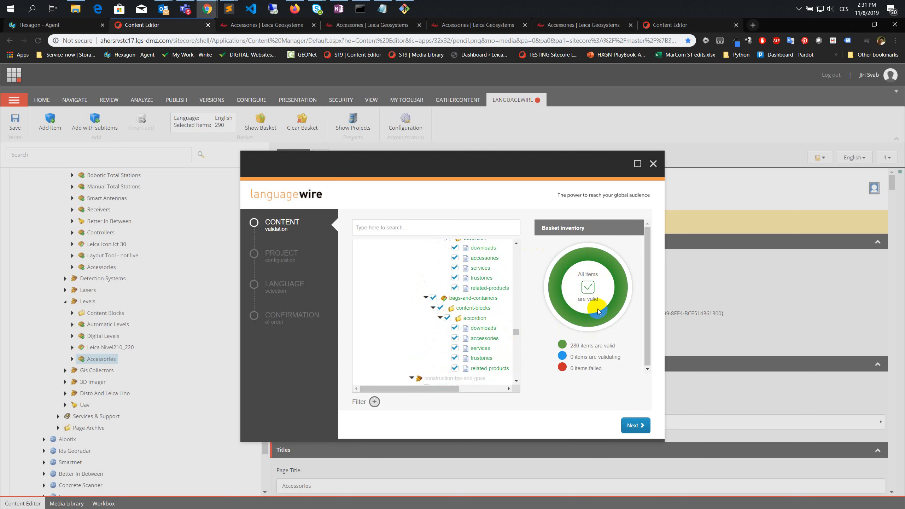
pyautogui.click(633, 426)
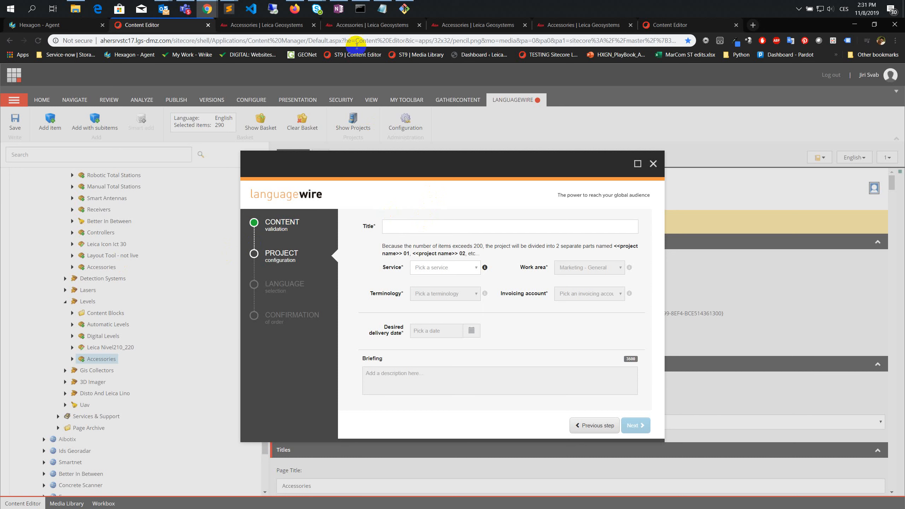
# - Title the translation project "Products > Accessories", consulting the accessories URL list in Notepad for the wording
pyautogui.click(385, 7)
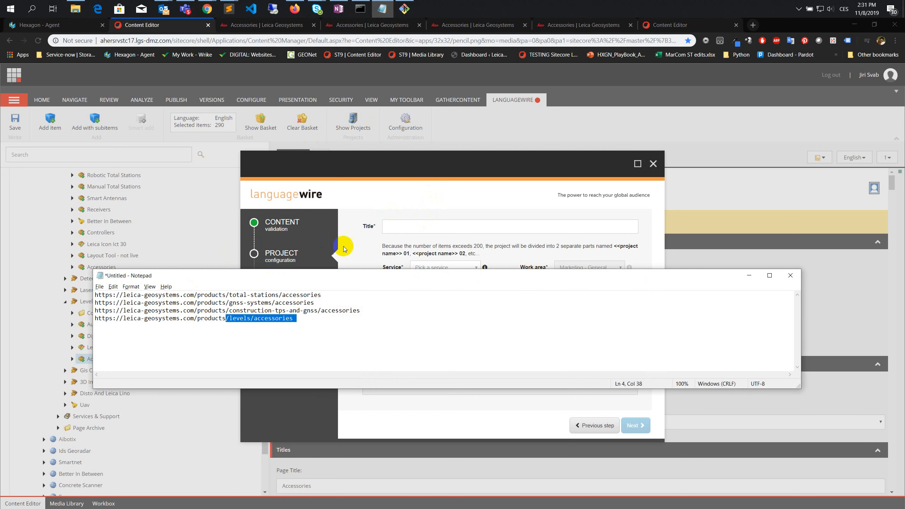
pyautogui.click(399, 231)
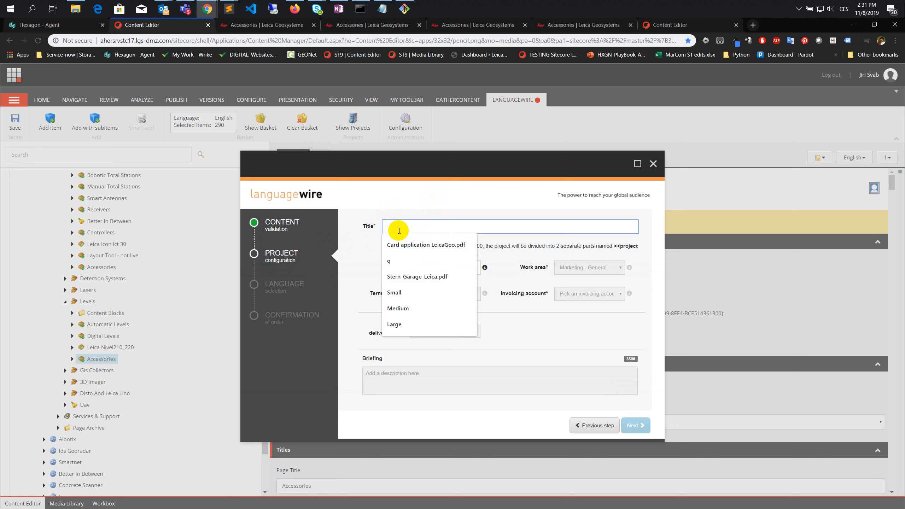
pyautogui.write('Products >')
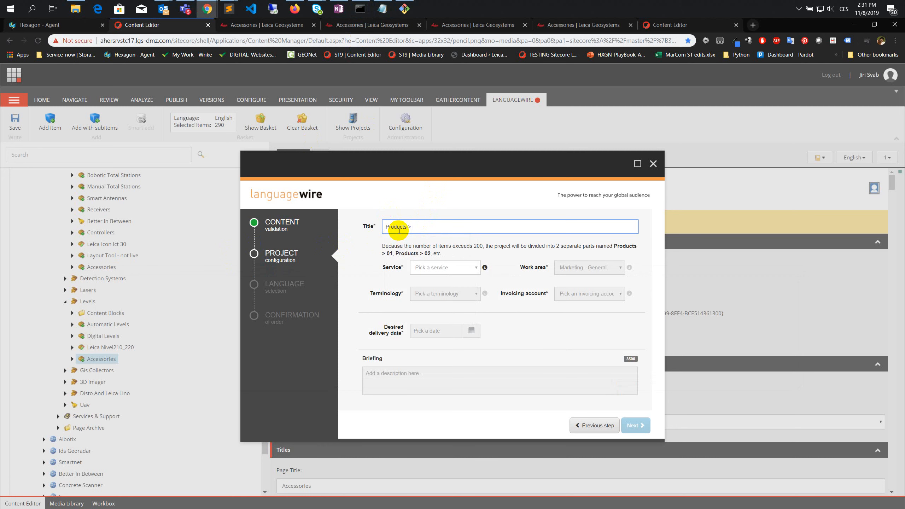
pyautogui.hotkey('alt', 'Tab')
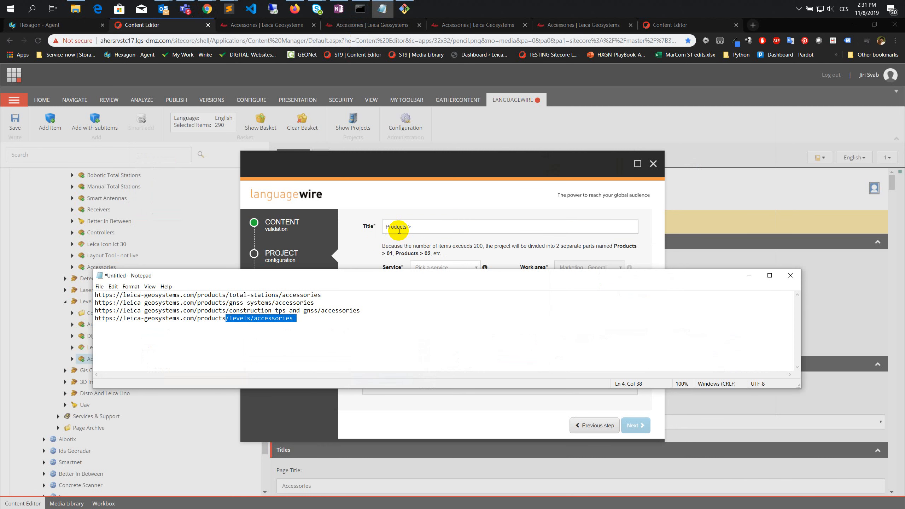
pyautogui.hotkey('alt', 'Tab')
pyautogui.write('al')
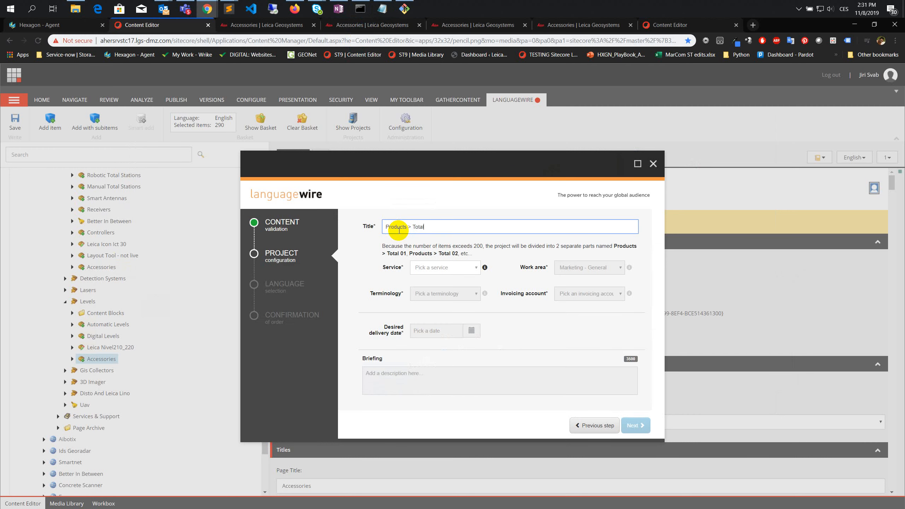
pyautogui.press('BackSpace')
pyautogui.press('BackSpace')
pyautogui.press('BackSpace')
pyautogui.hotkey('alt', 'Tab')
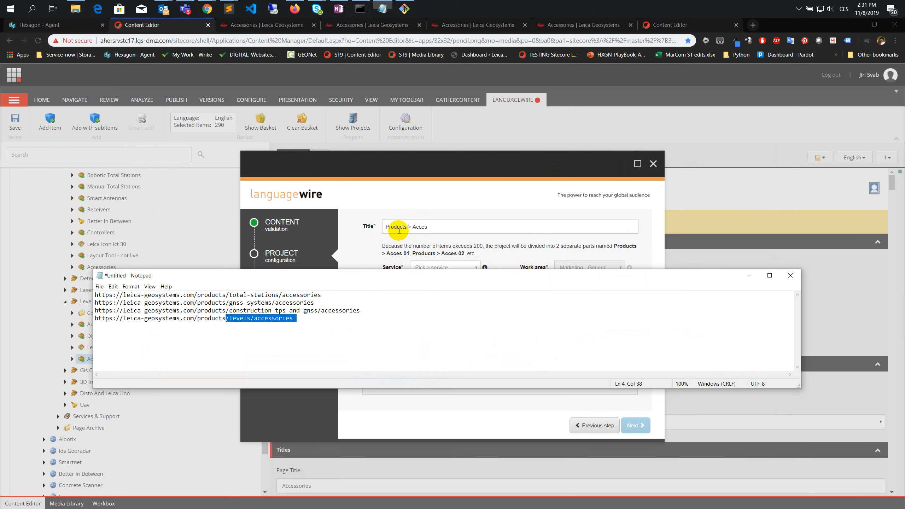
pyautogui.hotkey('alt', 'Tab')
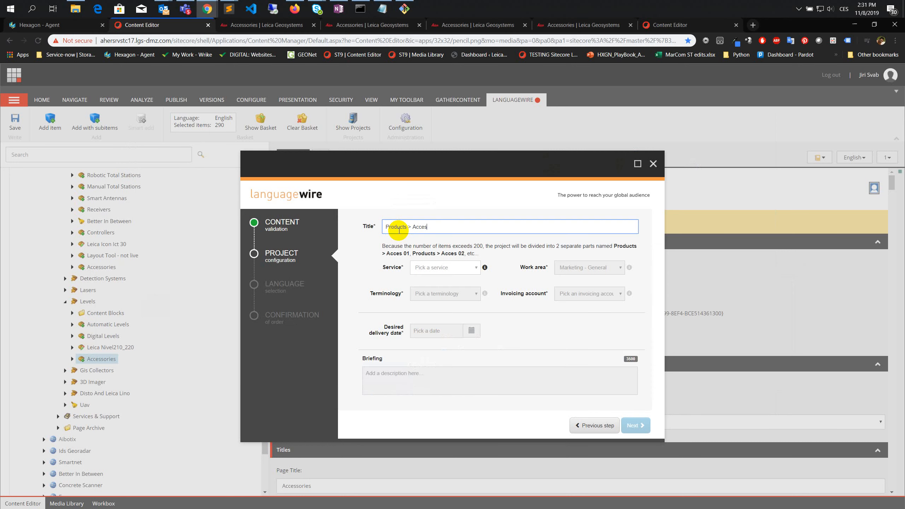
pyautogui.write('sories')
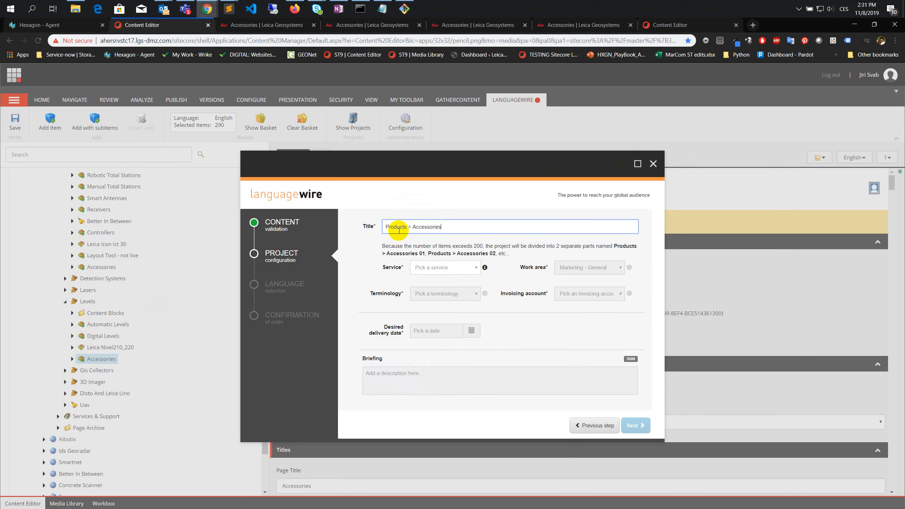
pyautogui.hotkey('alt', 'Tab')
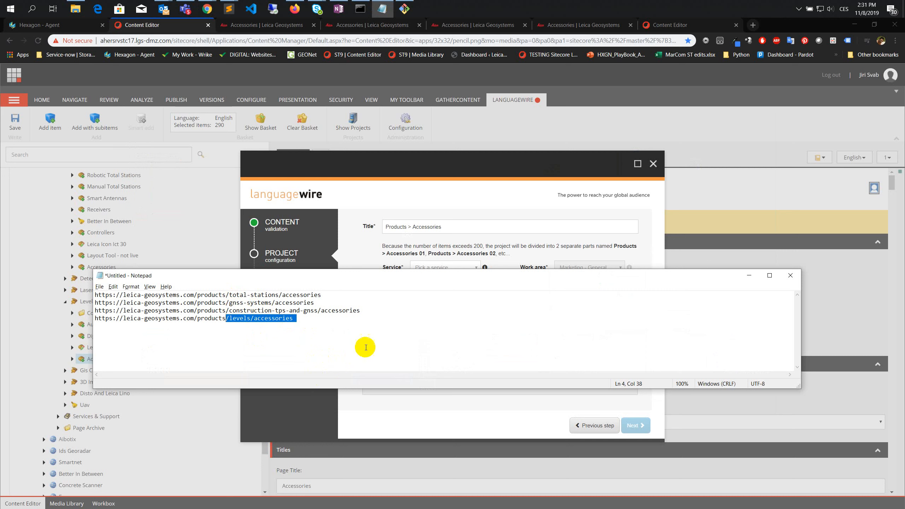
pyautogui.click(439, 227)
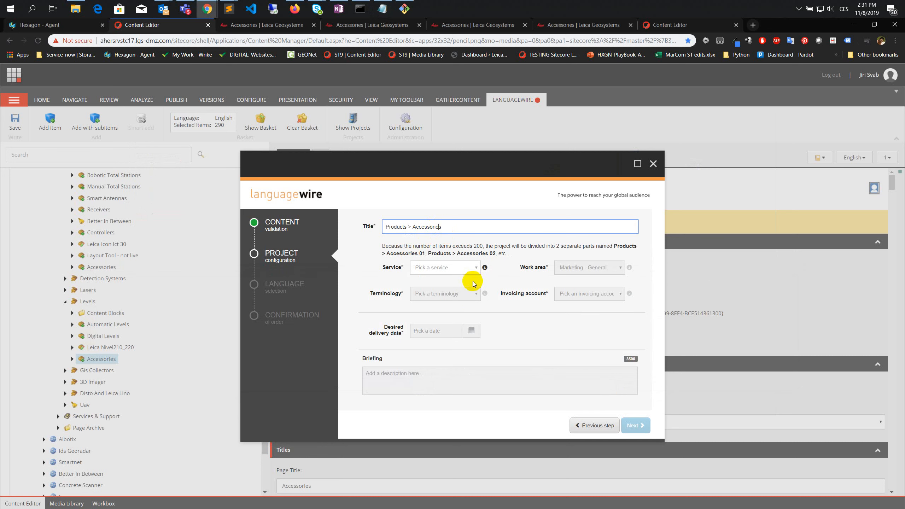
# - Review the project services, then switch to OneNote and check the service choice and country table in the LanguageWire translation process notes
pyautogui.click(442, 271)
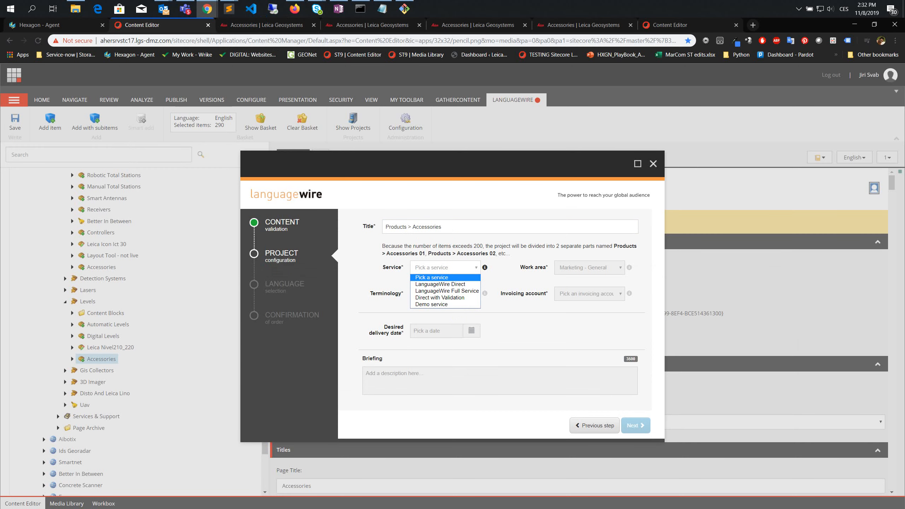
pyautogui.moveTo(399, 0); pyautogui.dragTo(550, 1)
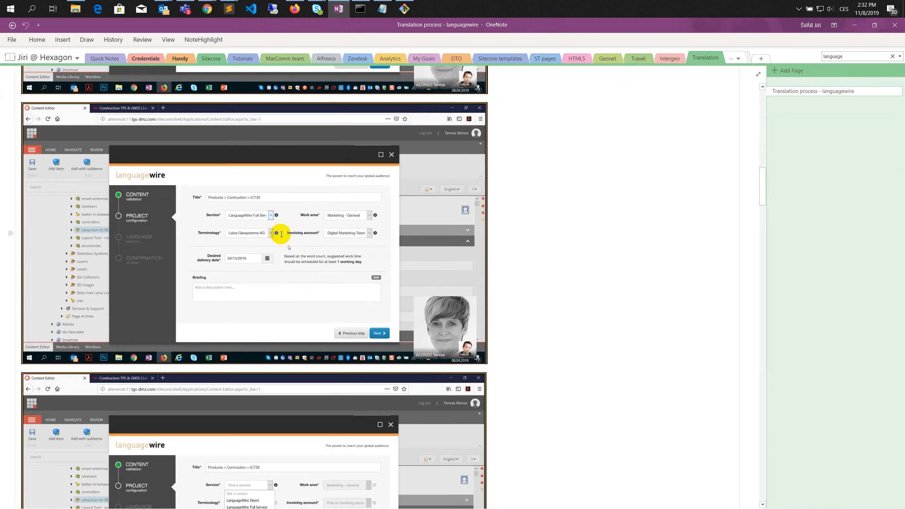
pyautogui.scroll(-3, 252, 320)
pyautogui.scroll(-1, 252, 320)
pyautogui.scroll(-8, 212, 311)
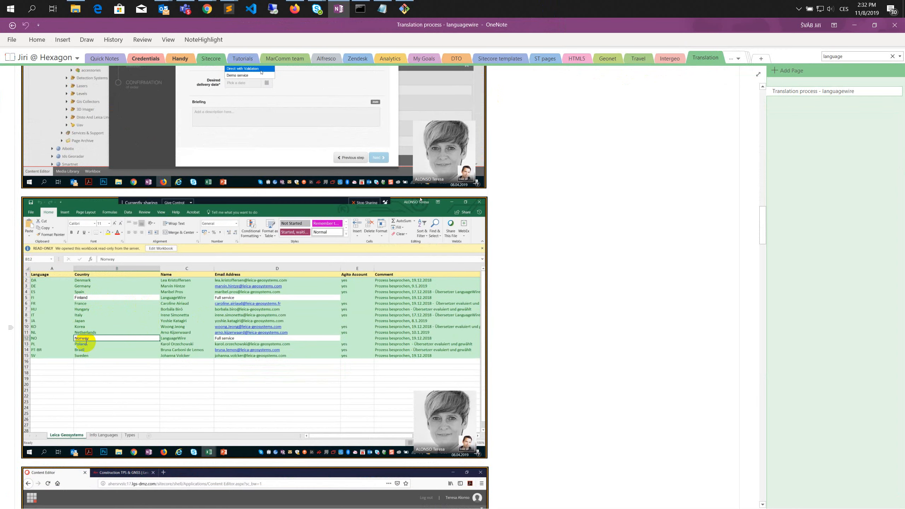
pyautogui.scroll(1, 219, 298)
pyautogui.scroll(1, 227, 151)
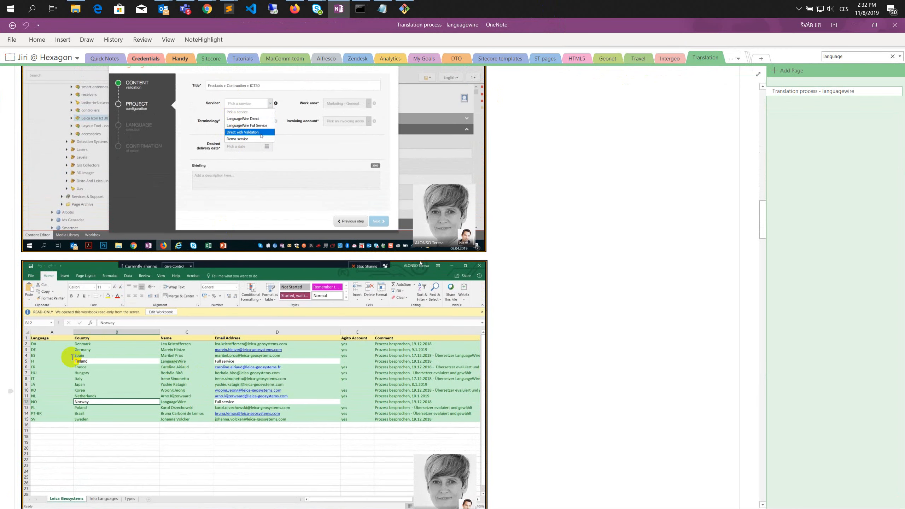
pyautogui.hotkey('alt', 'Tab')
pyautogui.hotkey('alt', 'Tab')
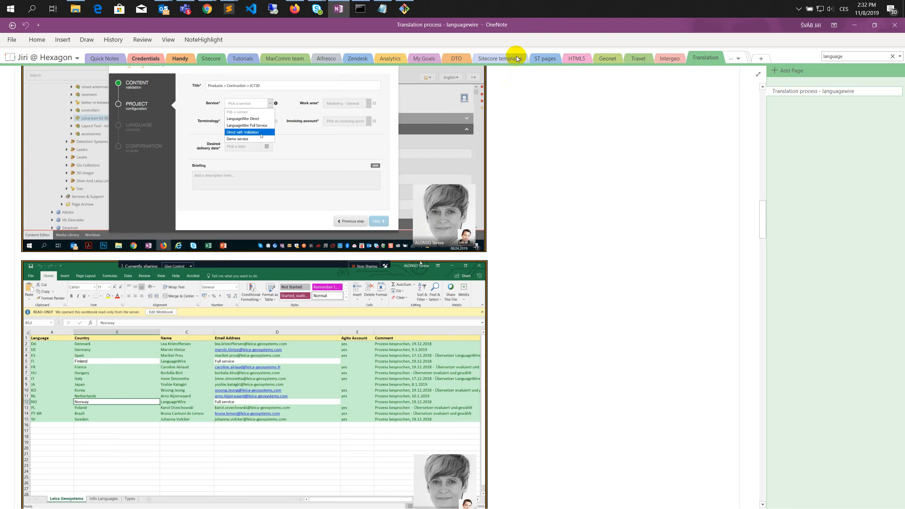
pyautogui.hotkey('alt', 'Tab')
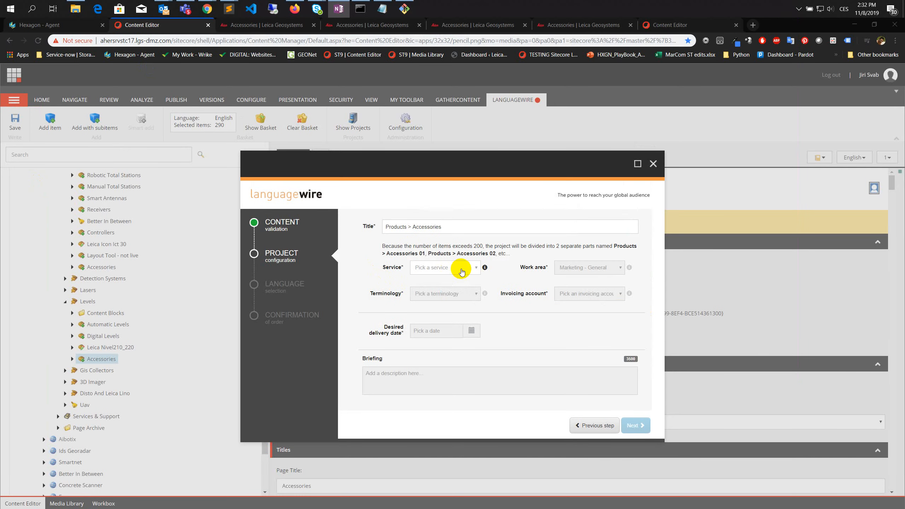
# - Set the project's service to Direct with Validation and its terminology to Leica Geosystems AG
pyautogui.click(462, 269)
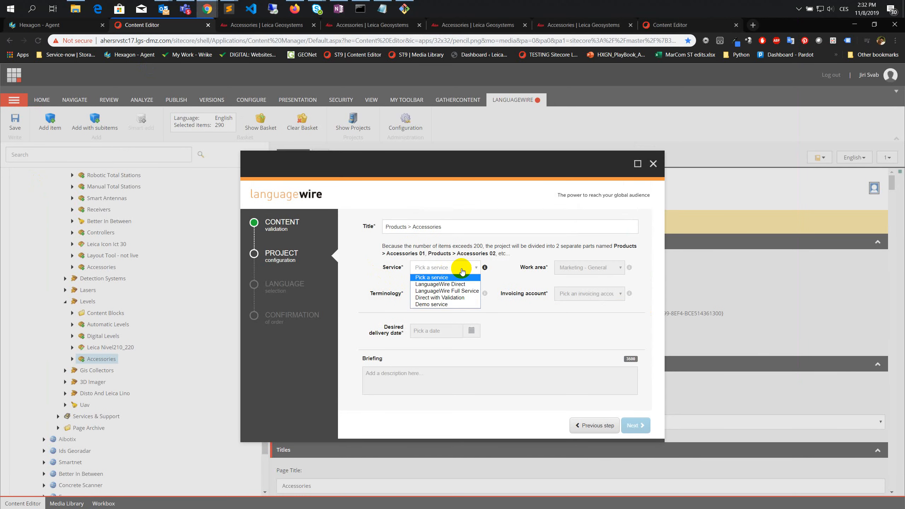
pyautogui.click(441, 300)
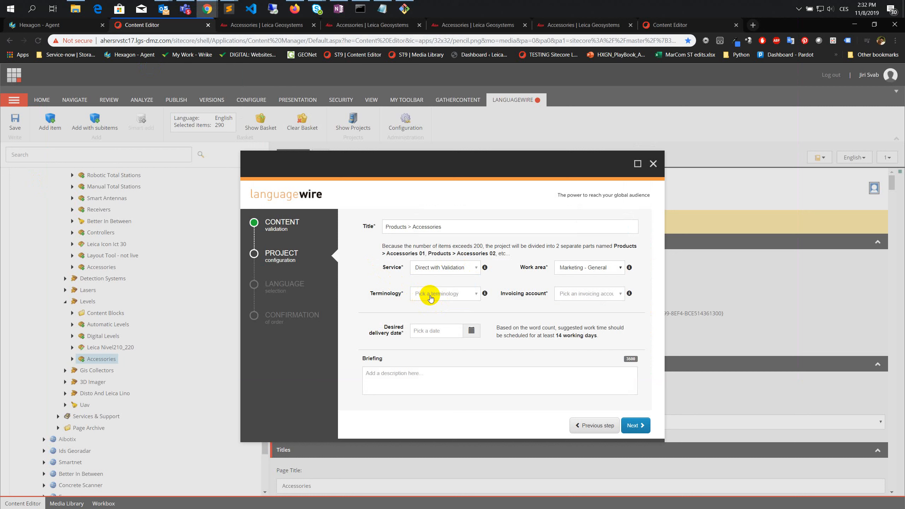
pyautogui.click(430, 298)
pyautogui.click(434, 311)
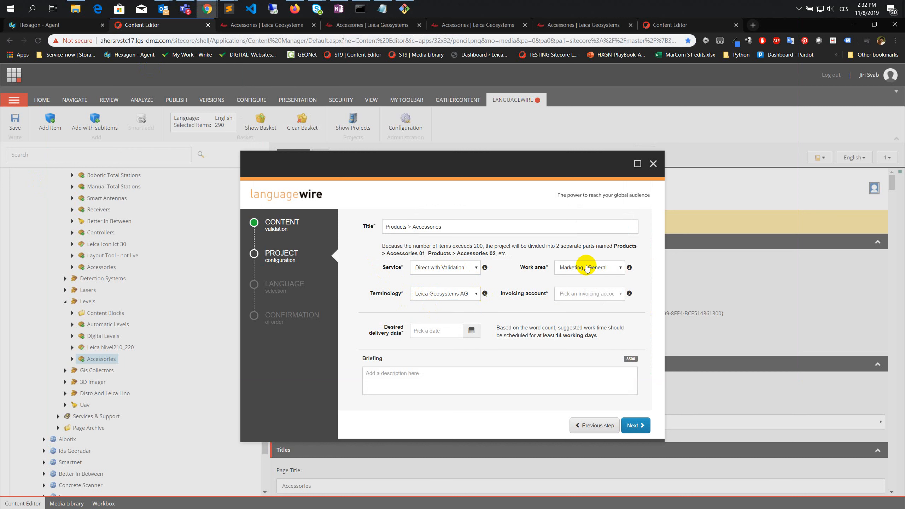
# - Keep the work area Marketing - General, choose the Digital Marketing-Team invoicing account and set the desired delivery date to 11/29/2019
pyautogui.click(589, 270)
pyautogui.click(588, 270)
pyautogui.click(586, 295)
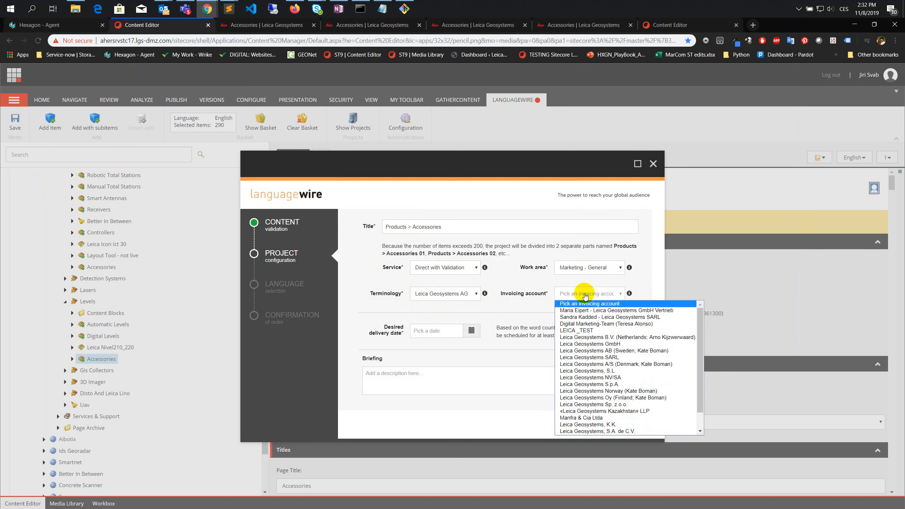
pyautogui.click(581, 324)
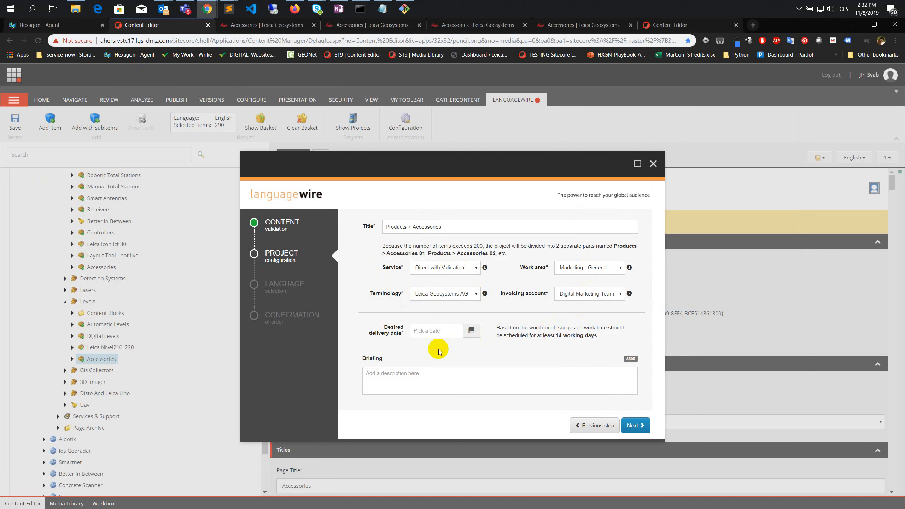
pyautogui.click(474, 331)
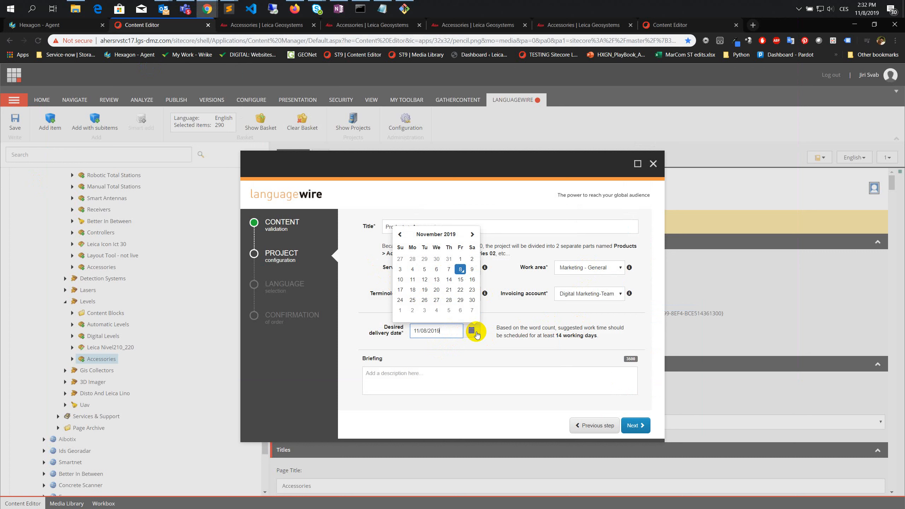
pyautogui.click(461, 300)
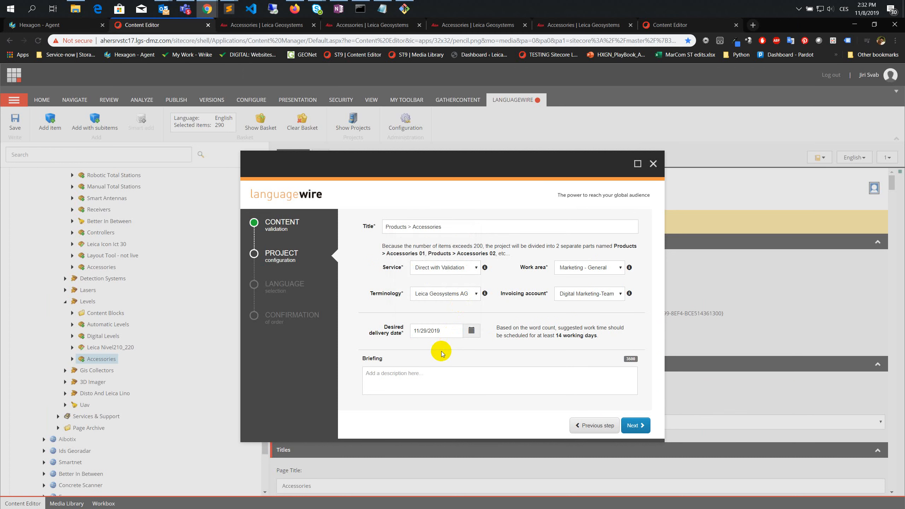
# - Enter a briefing beginning with "Accessories project translation" and proceed to the language selection
pyautogui.click(441, 376)
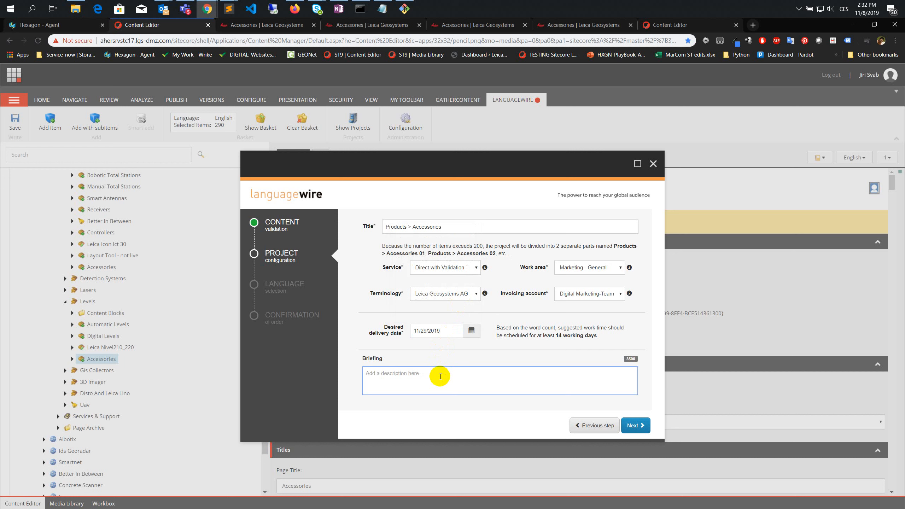
pyautogui.write('Accessories project translation')
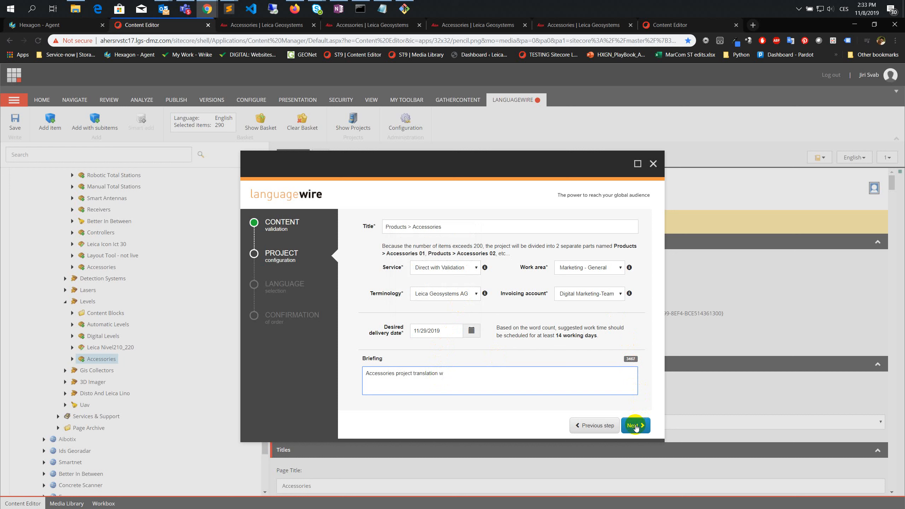
pyautogui.write('with')
pyautogui.press('BackSpace')
pyautogui.press('BackSpace')
pyautogui.press('BackSpace')
pyautogui.press('BackSpace')
pyautogui.write('Direc')
pyautogui.click(638, 428)
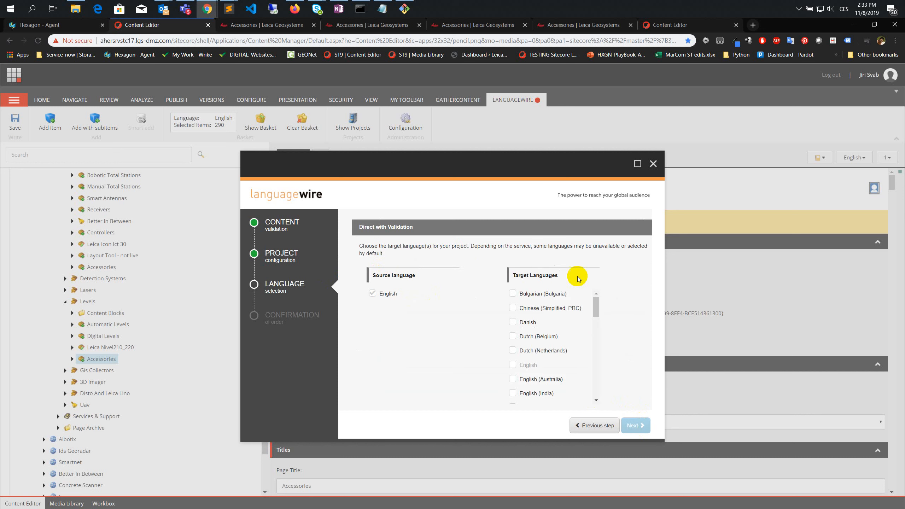
# - Consult the OneNote translation notes and look through the available target languages for the required ones
pyautogui.click(338, 9)
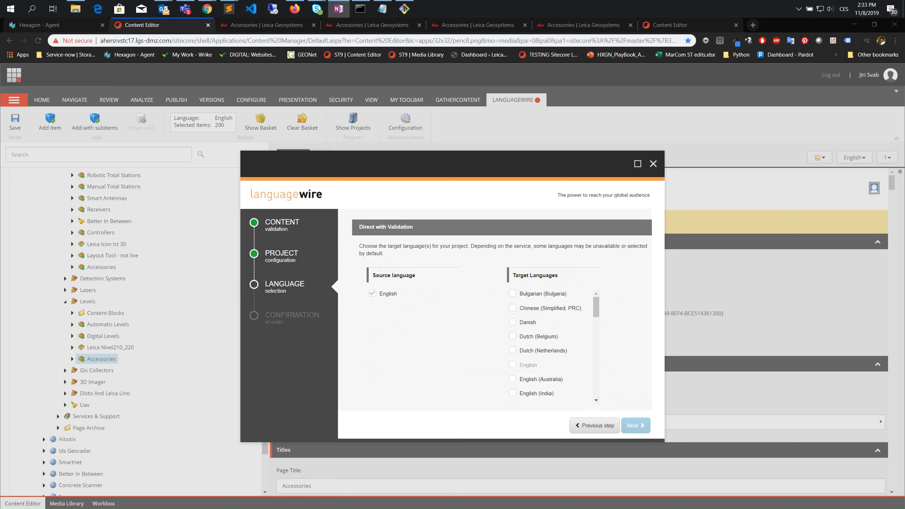
pyautogui.scroll(-1, 527, 310)
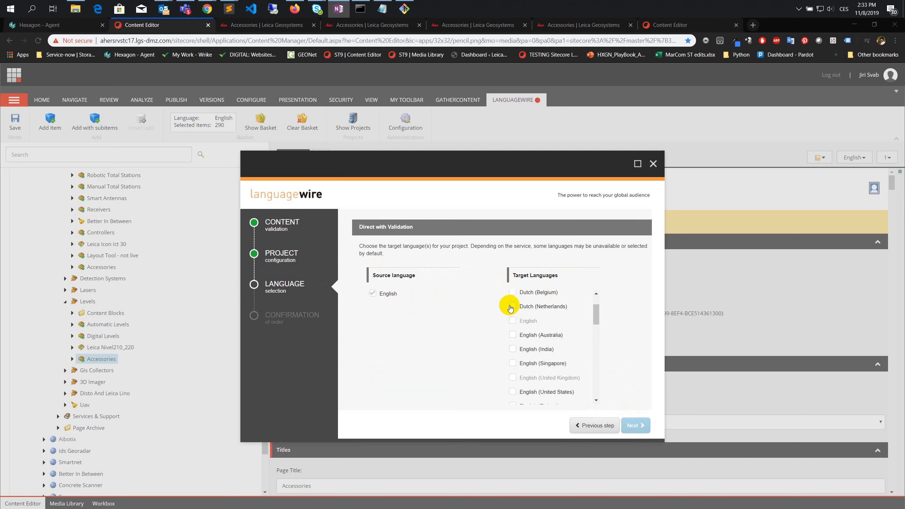
pyautogui.scroll(1, 510, 309)
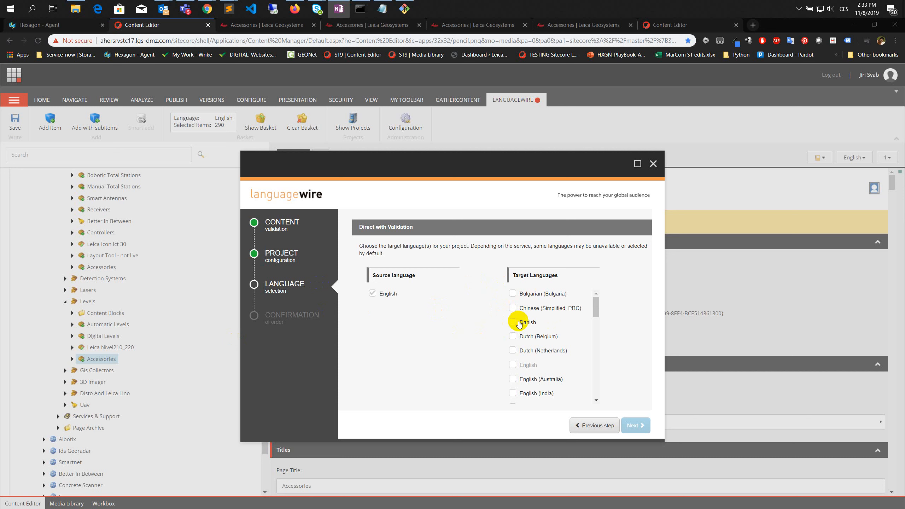
pyautogui.scroll(-1, 519, 317)
pyautogui.click(624, 283)
# - Search the page for "germa" and select German (Germany) and French (France) as target languages
pyautogui.hotkey('ctrl', 'f')
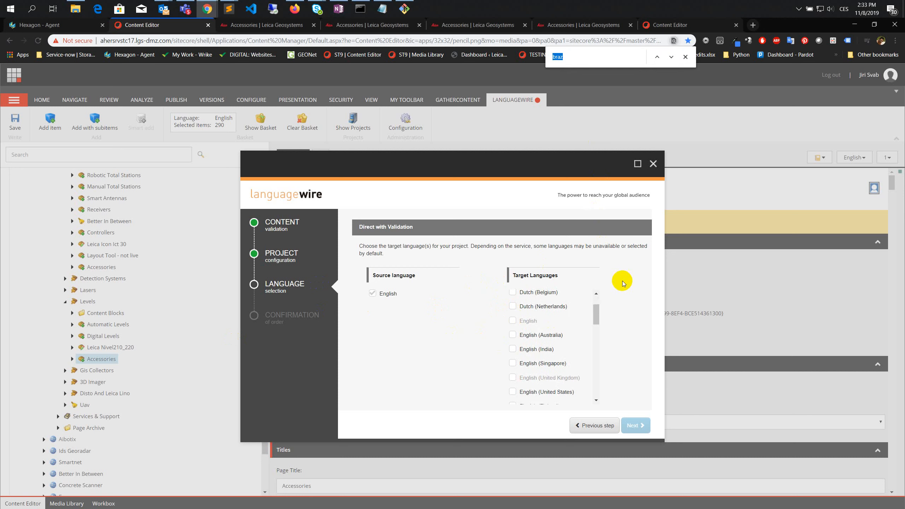
pyautogui.write('den')
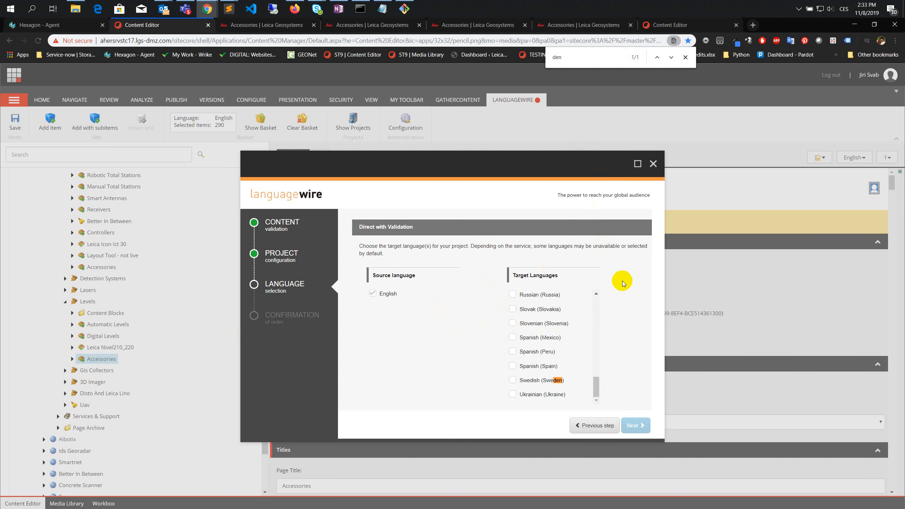
pyautogui.press('BackSpace')
pyautogui.press('BackSpace')
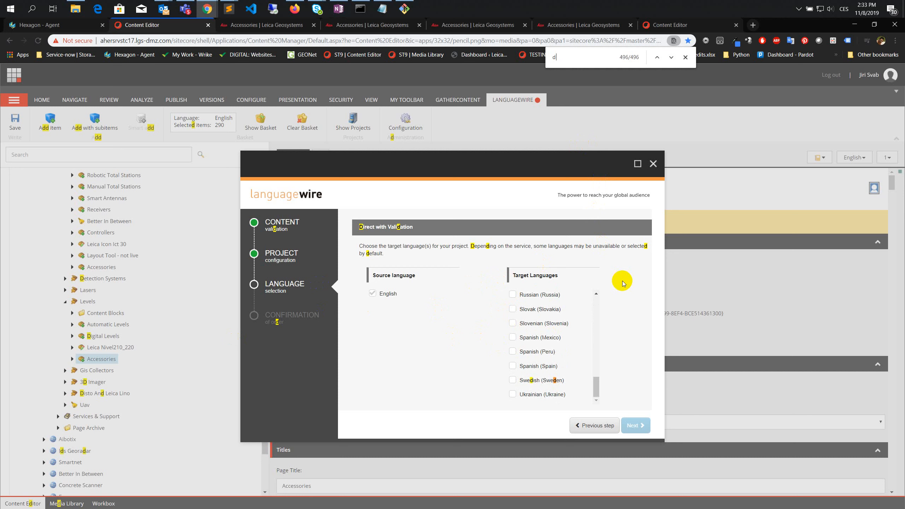
pyautogui.press('BackSpace')
pyautogui.write('germa')
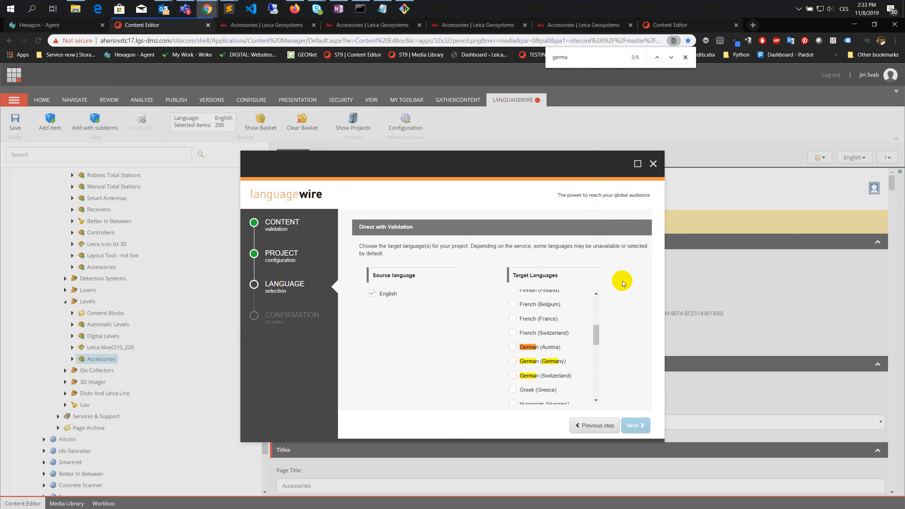
pyautogui.click(513, 361)
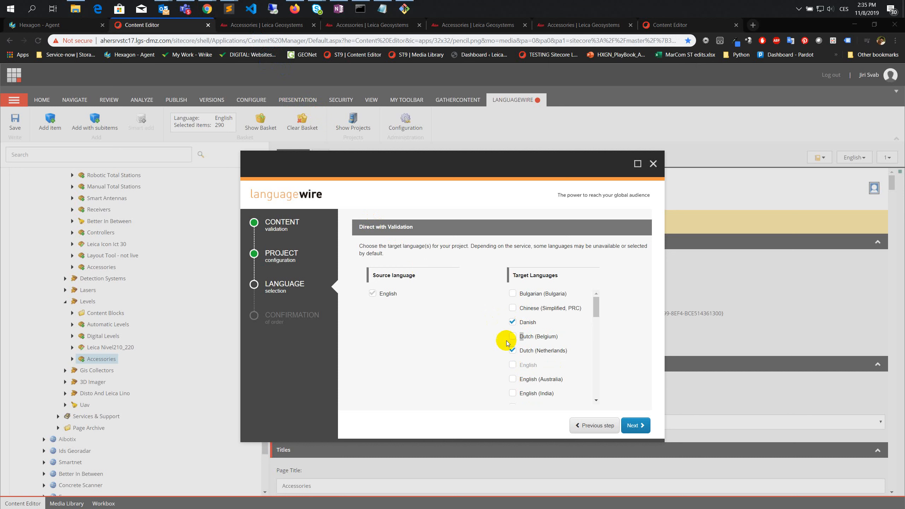
pyautogui.click(513, 324)
pyautogui.scroll(-2, 555, 356)
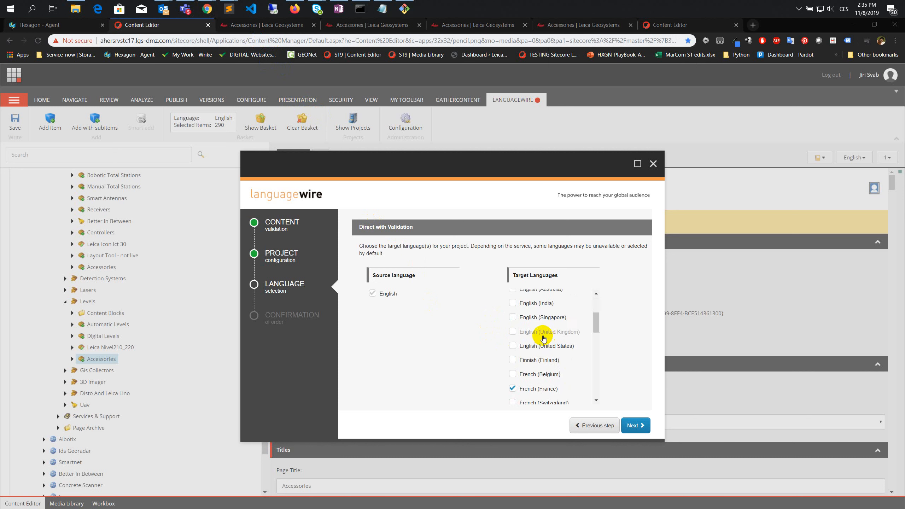
# - Complete the target language selection, including Polish (Poland), Portuguese (Brazil), Spanish (Spain) and Swedish (Sweden), and proceed to the order confirmation
pyautogui.scroll(-10, 534, 341)
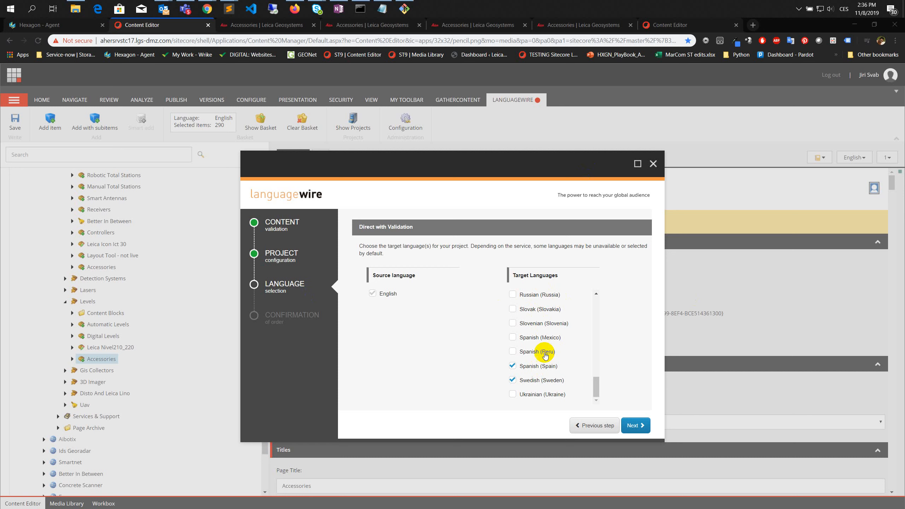
pyautogui.scroll(3, 586, 378)
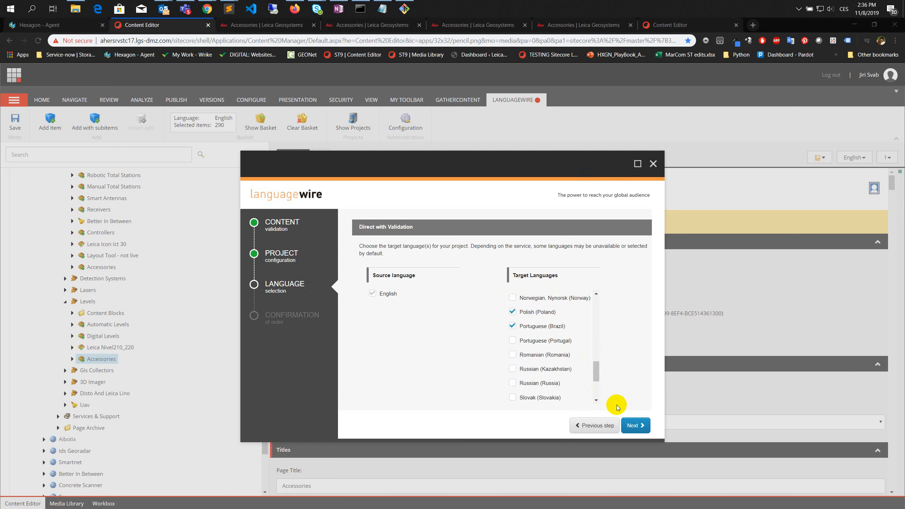
pyautogui.click(636, 426)
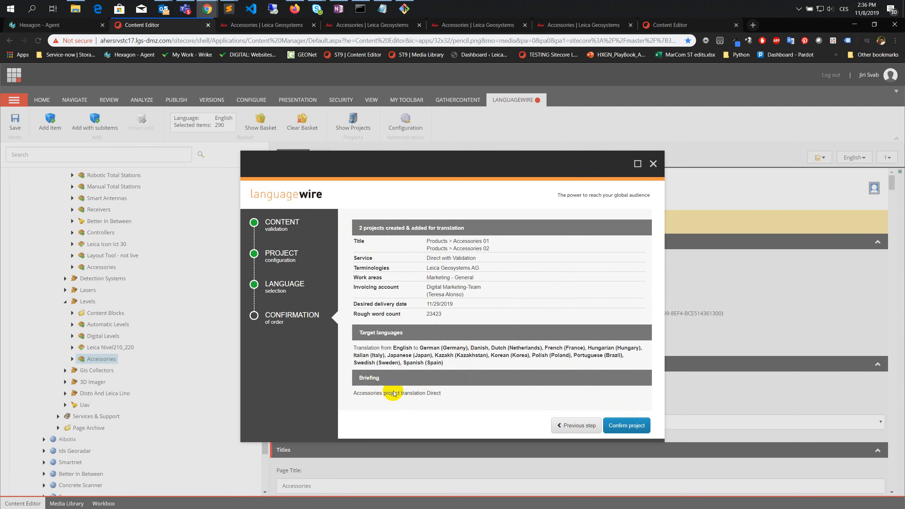
# - Review the target languages in the order summary and confirm the translation project
pyautogui.moveTo(410, 348); pyautogui.dragTo(460, 365)
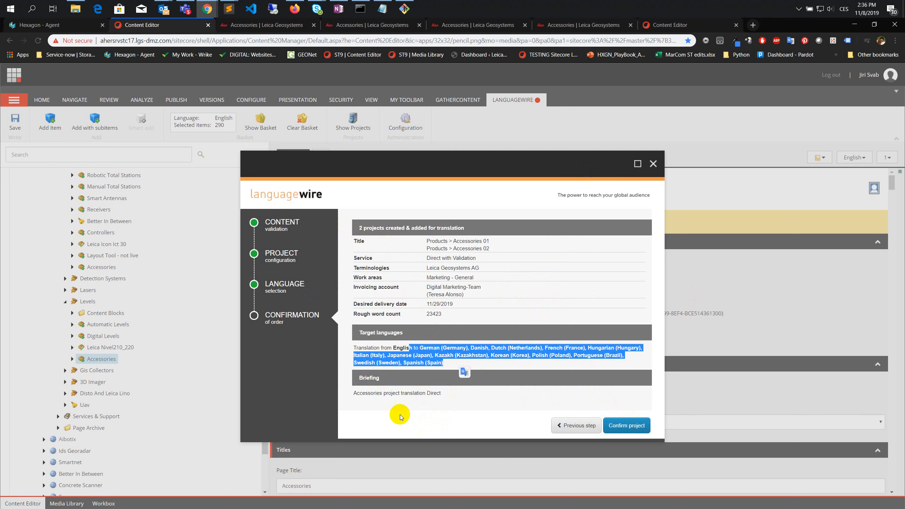
pyautogui.click(358, 424)
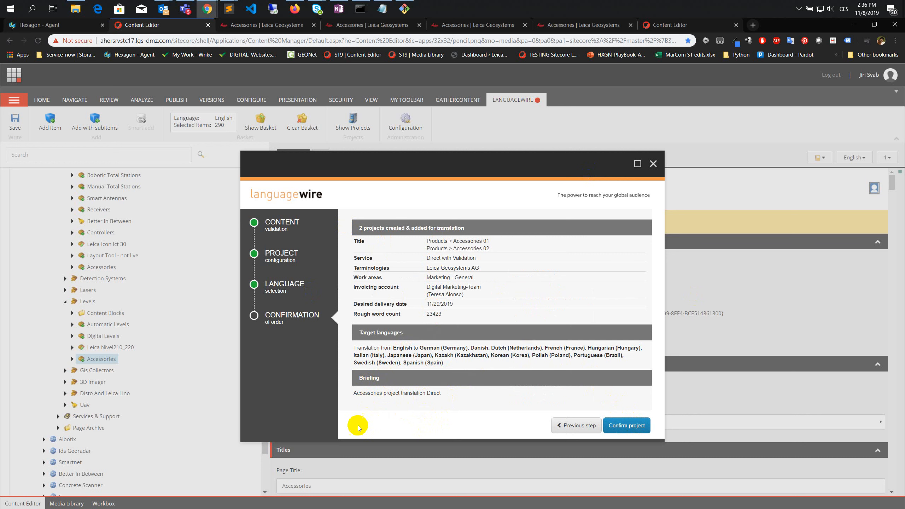
pyautogui.click(630, 427)
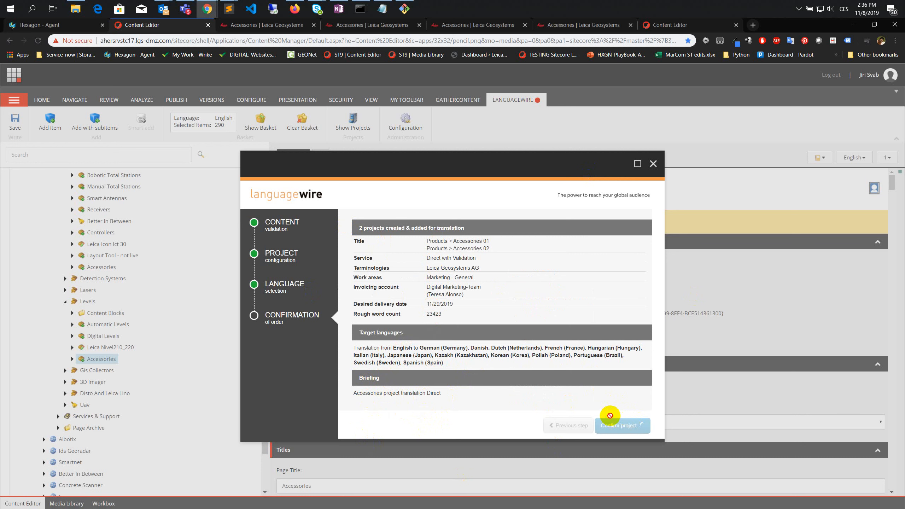